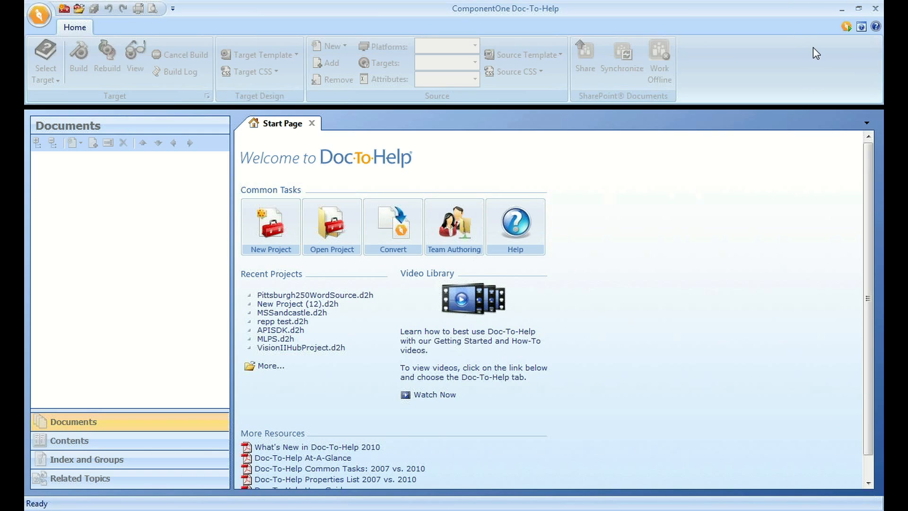
Start a new project from the getting-started wizard and enter APISDK as the project name.
left_click(845, 28)
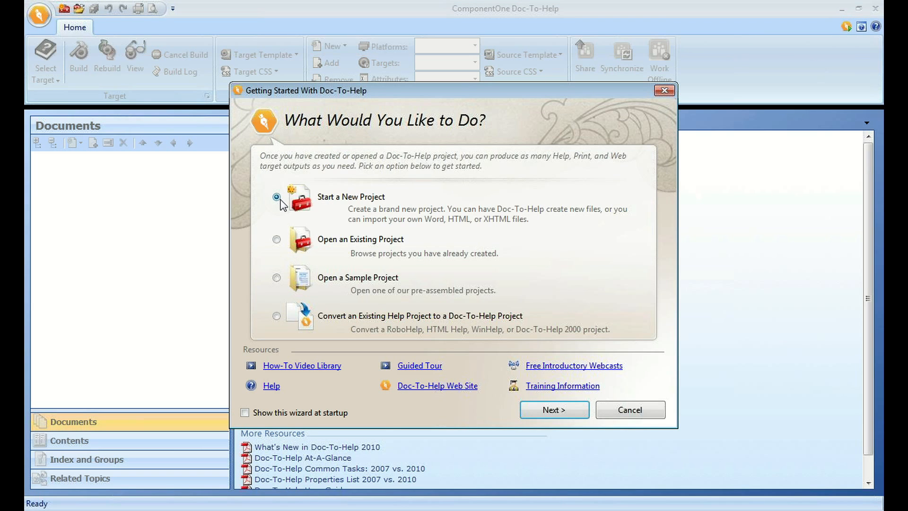
left_click(551, 413)
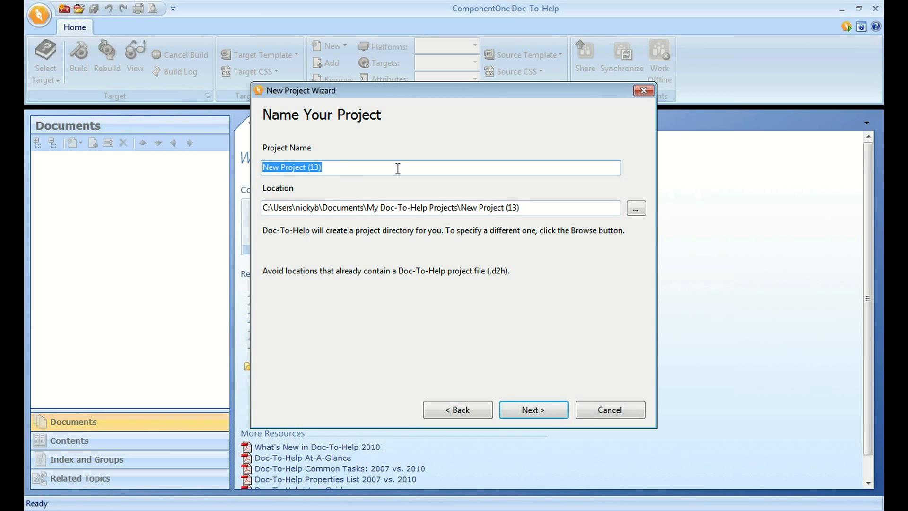
type("AP")
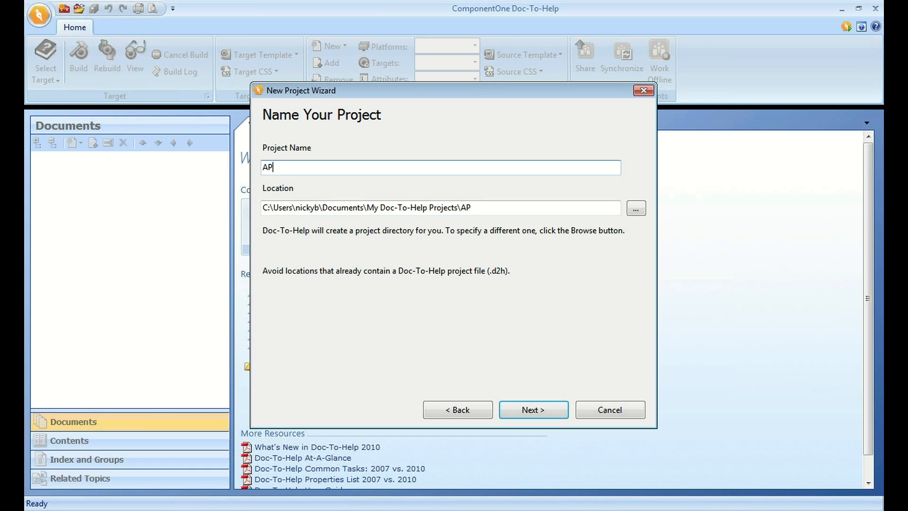
type("ISDK")
Submit the project name, decline replacing the existing project file, and rename the new project APISDKWebinar.
left_click_drag(367, 207, 495, 206)
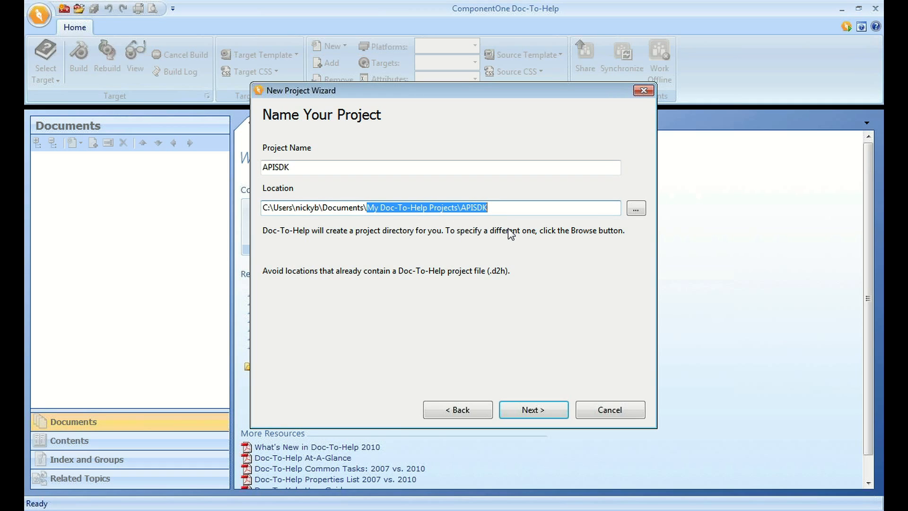
left_click(499, 207)
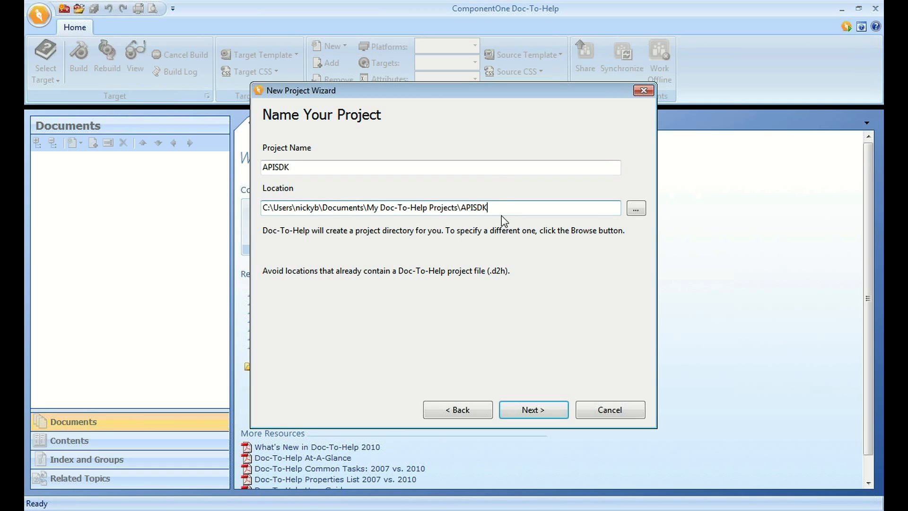
left_click_drag(461, 208, 487, 208)
left_click(534, 411)
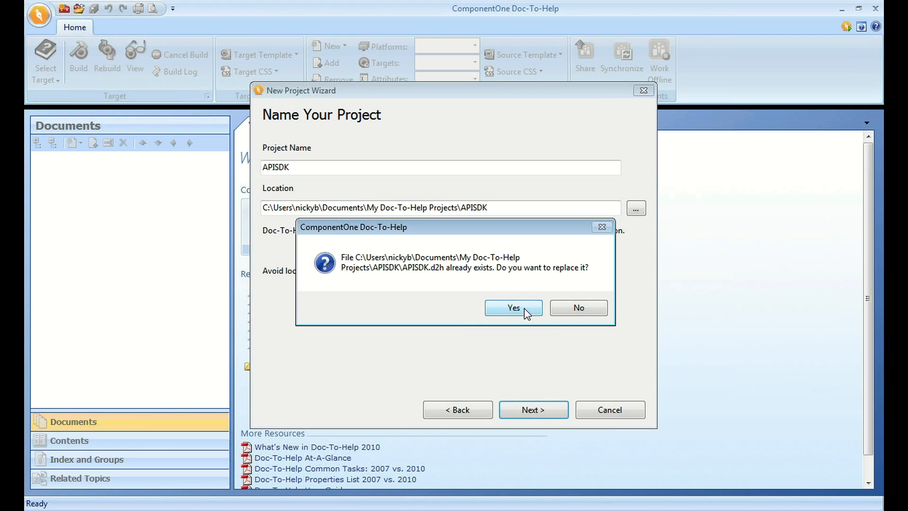
left_click(574, 310)
left_click(286, 169)
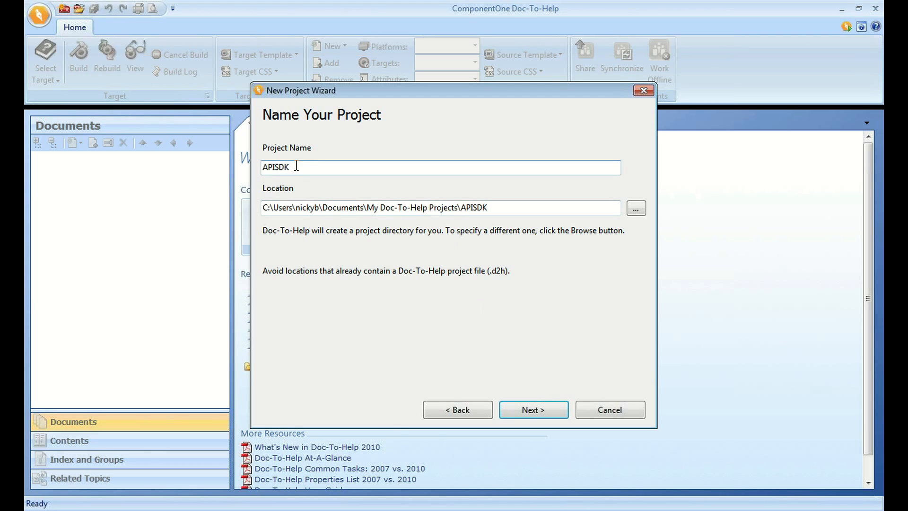
type("Webinar")
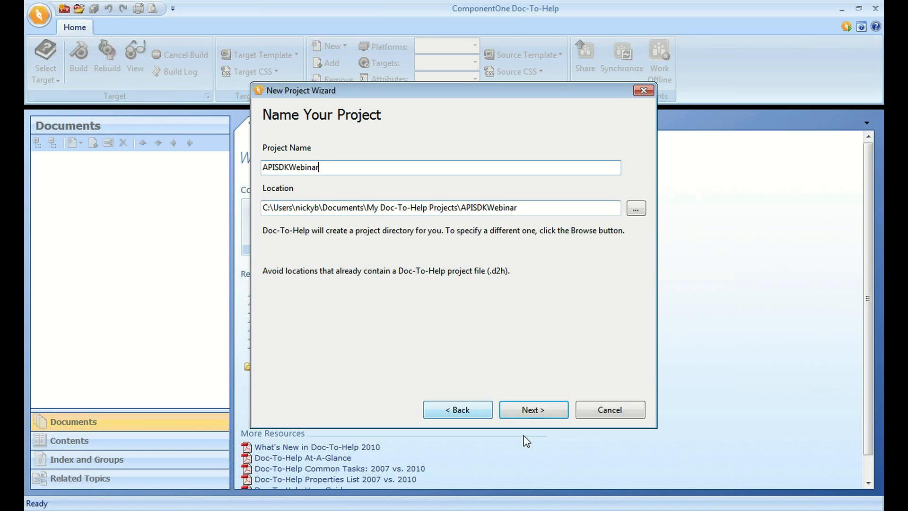
left_click(533, 412)
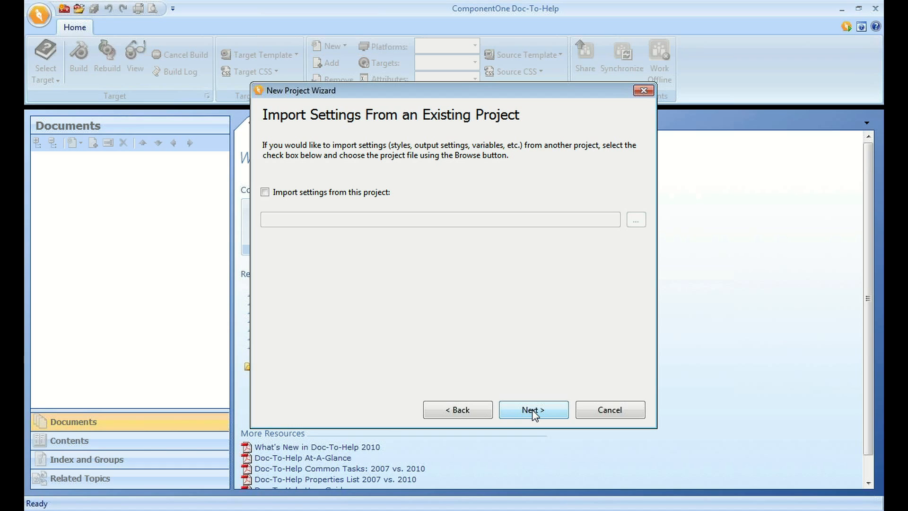
Continue without importing settings, keeping English (United States) as the default language and the default source style sets.
left_click(534, 414)
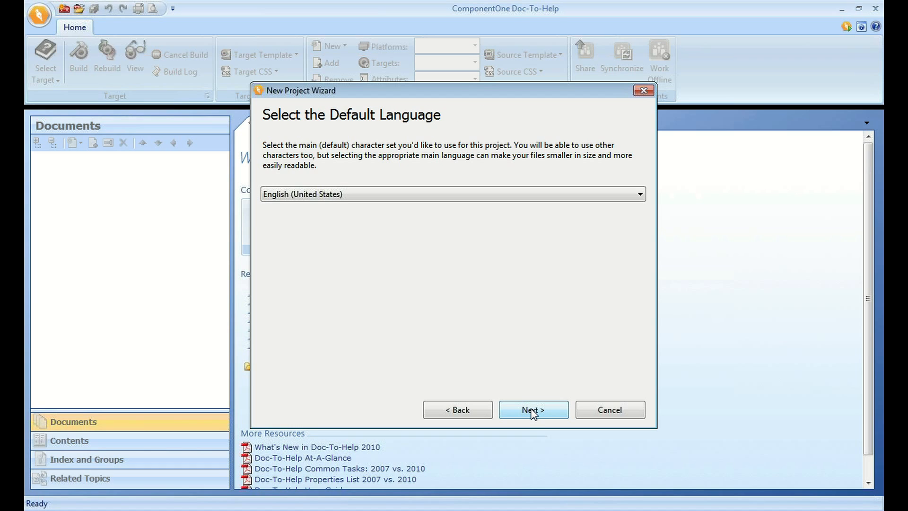
left_click(639, 195)
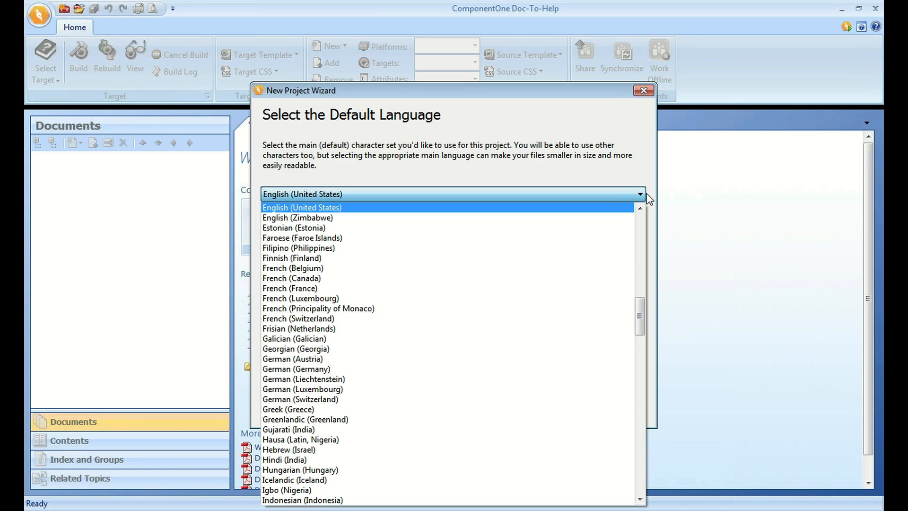
left_click(647, 198)
left_click(537, 414)
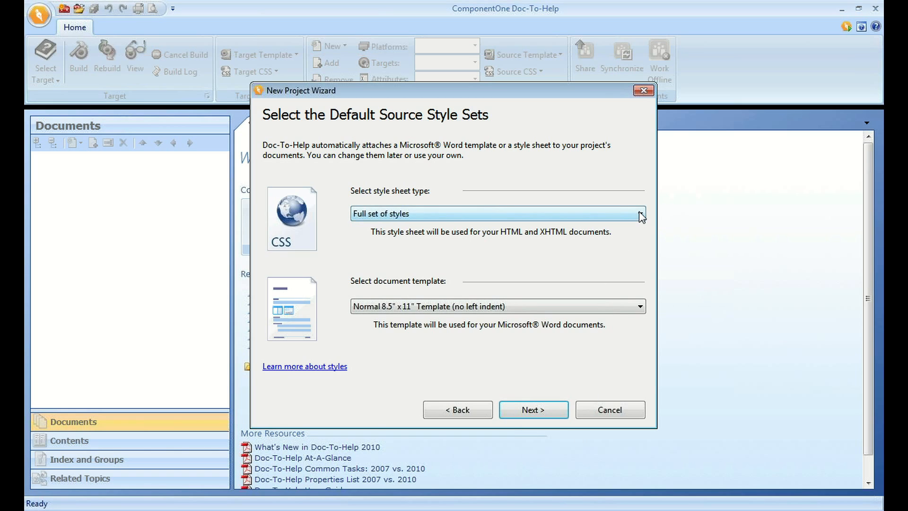
left_click(541, 409)
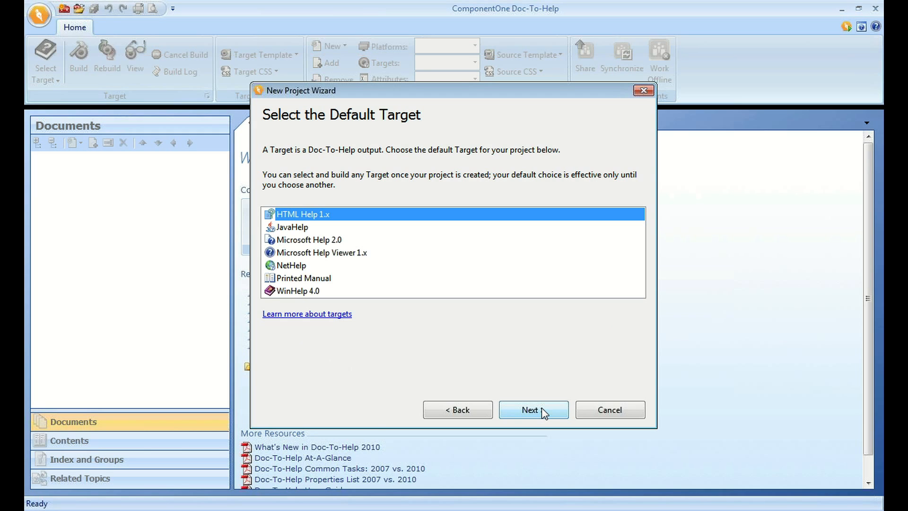
Choose NetHelp as the project's default target.
left_click(295, 265)
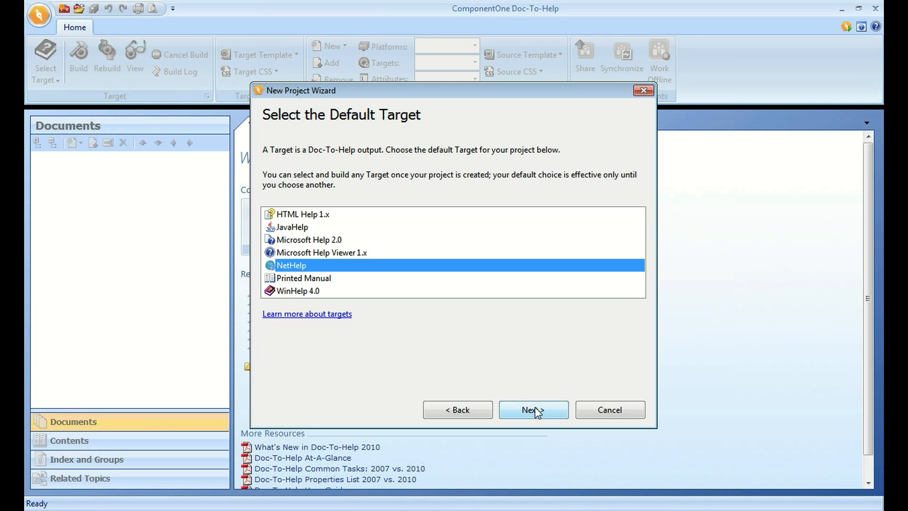
left_click(537, 410)
left_click(536, 410)
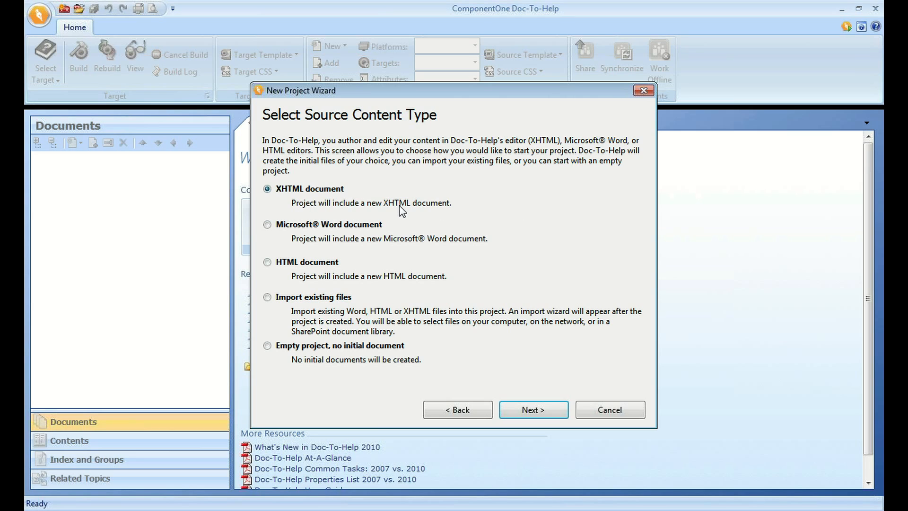
Choose an empty project with no initial document as the source content and create the project.
left_click(267, 225)
left_click(267, 262)
left_click(268, 298)
left_click(275, 345)
left_click(533, 411)
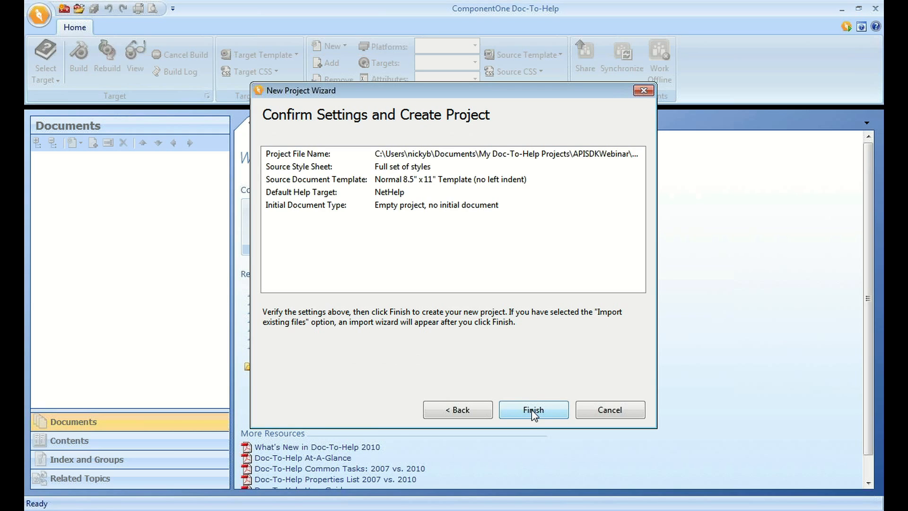
left_click(533, 411)
left_click(534, 412)
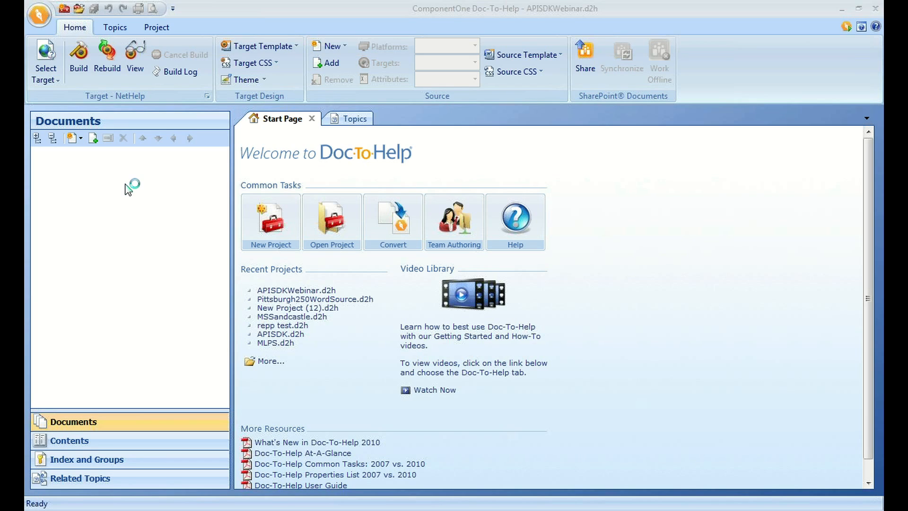
left_click(94, 137)
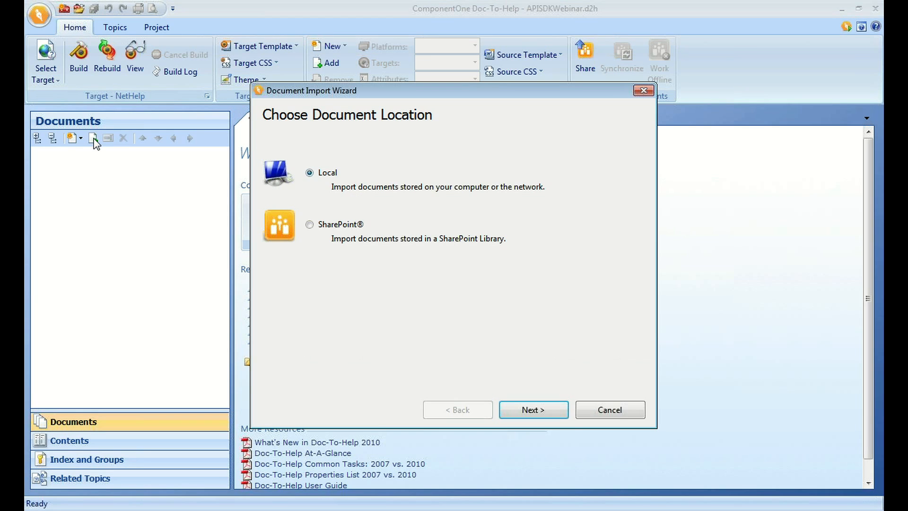
left_click(643, 90)
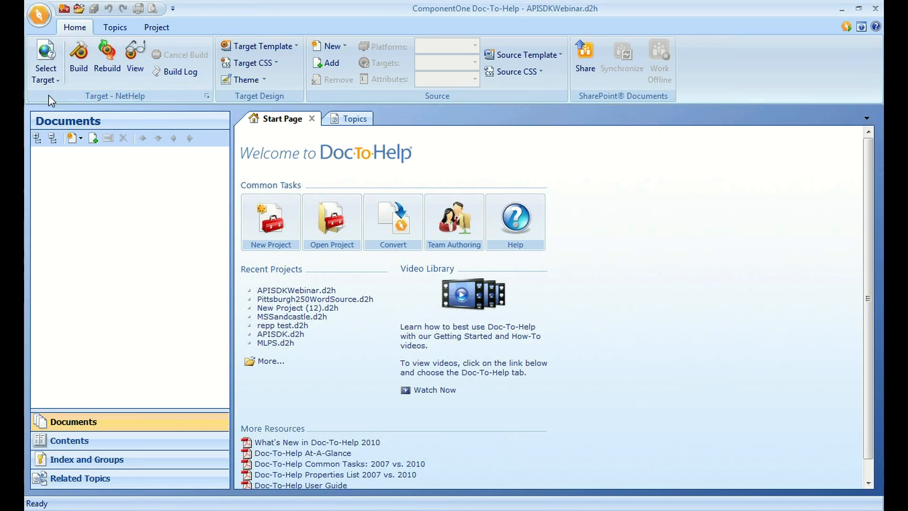
left_click(74, 140)
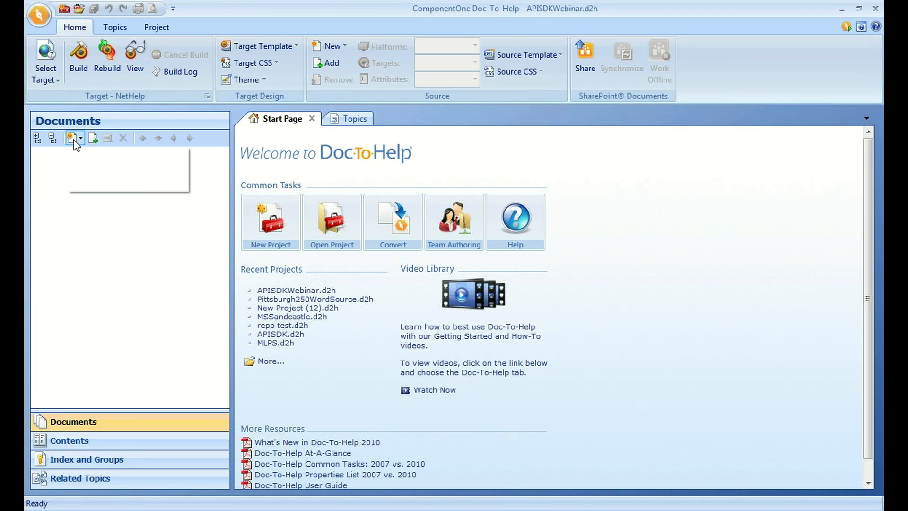
left_click(127, 164)
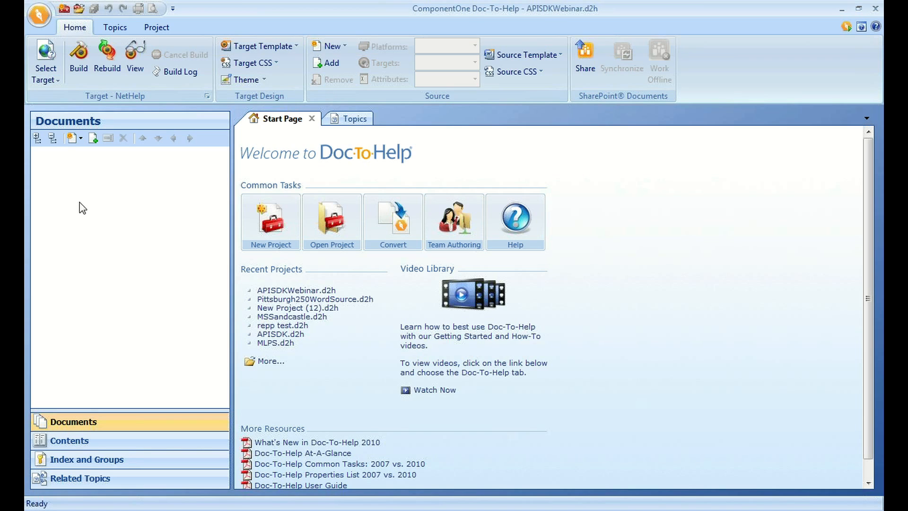
Create a new plugin document named reference in the XMLDocuments folder, using the sandcastle plugin type.
left_click(157, 29)
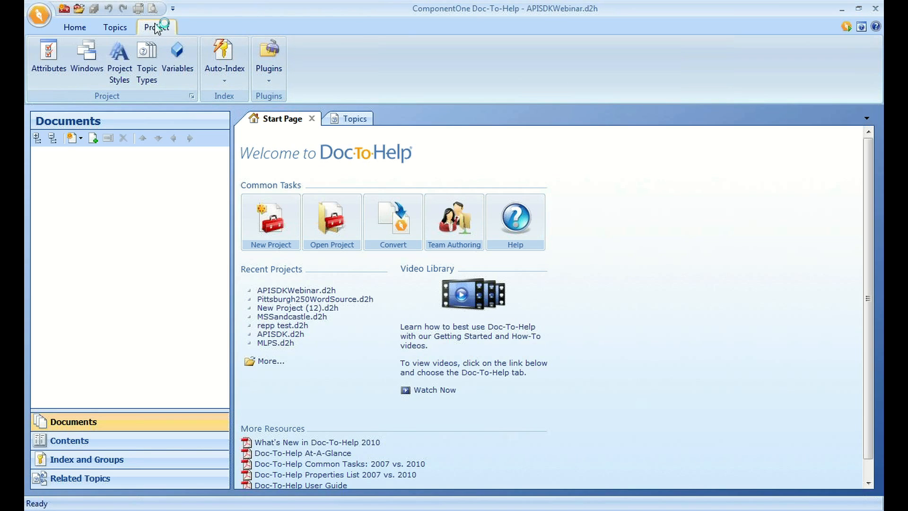
left_click(273, 67)
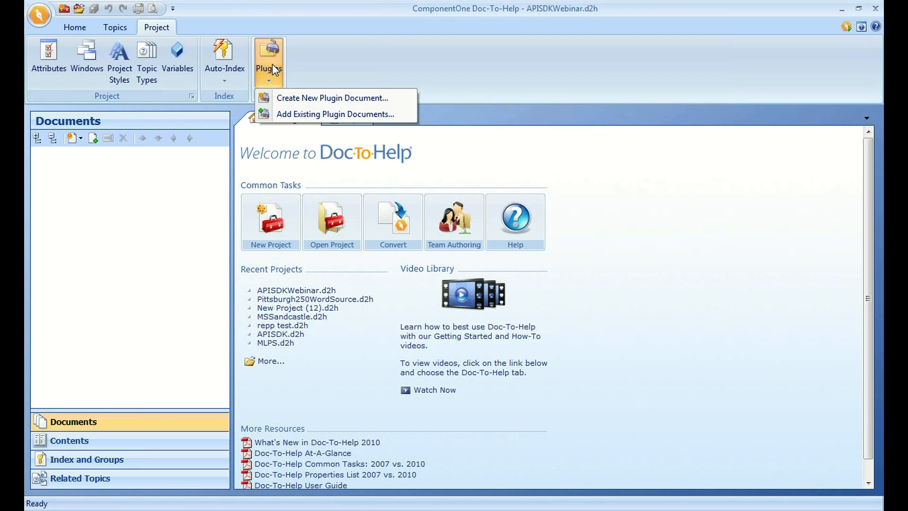
left_click(312, 98)
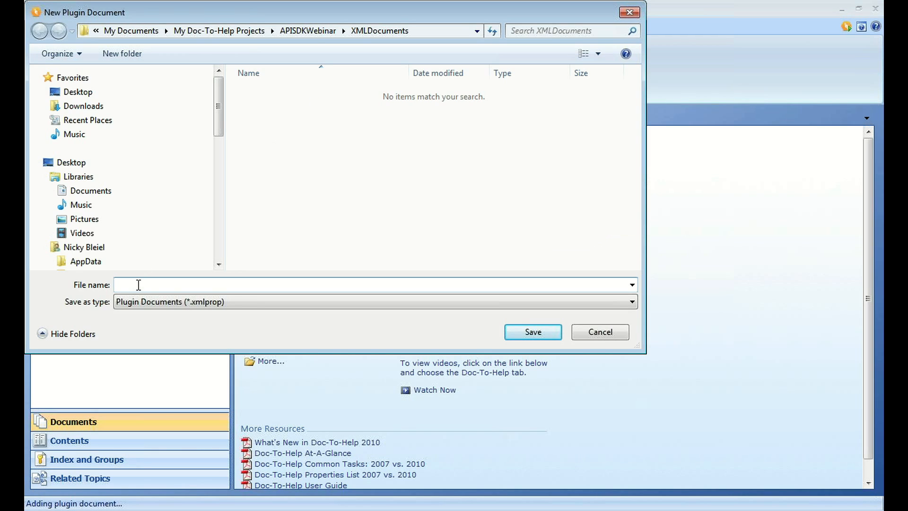
type("reference")
left_click(548, 332)
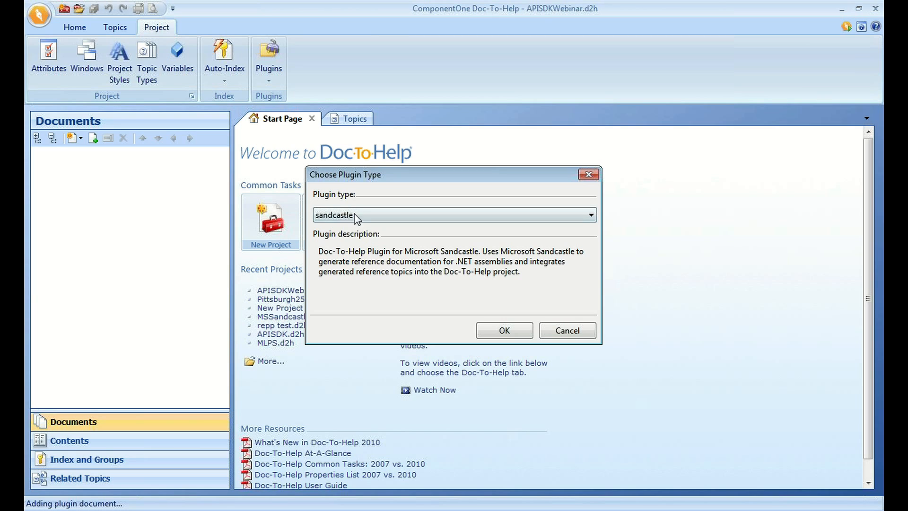
left_click(498, 331)
In the reference document's properties, add the assembly C1.Win.C1BarCode.dll from the API Webcast\Files for demo folder on drive C.
mouse_move(50, 159)
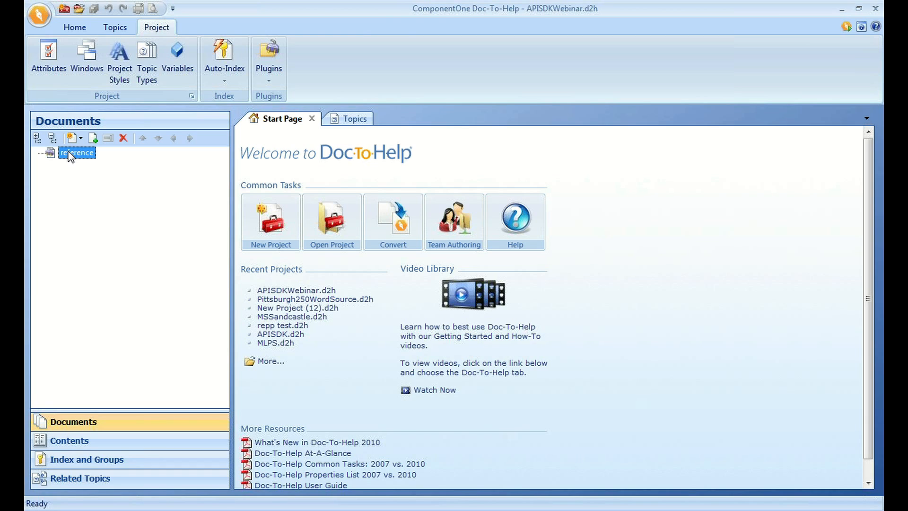
double_click(69, 152)
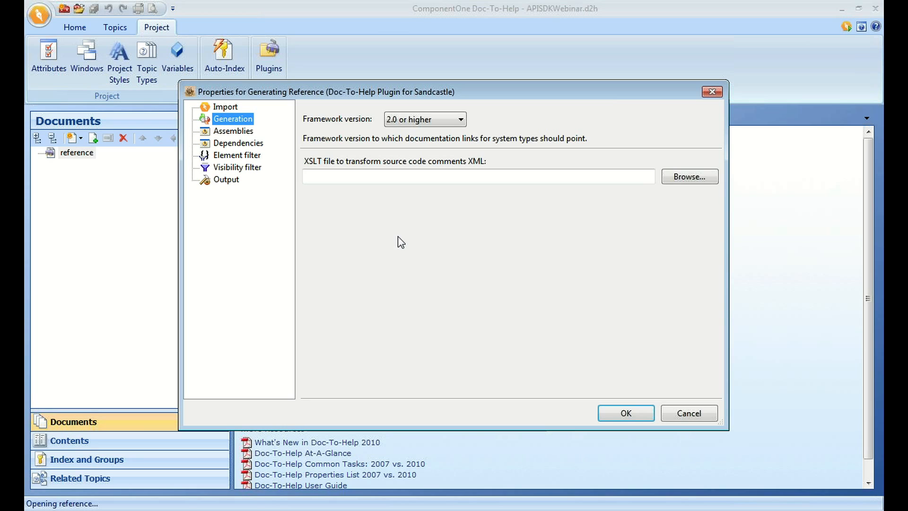
left_click(236, 130)
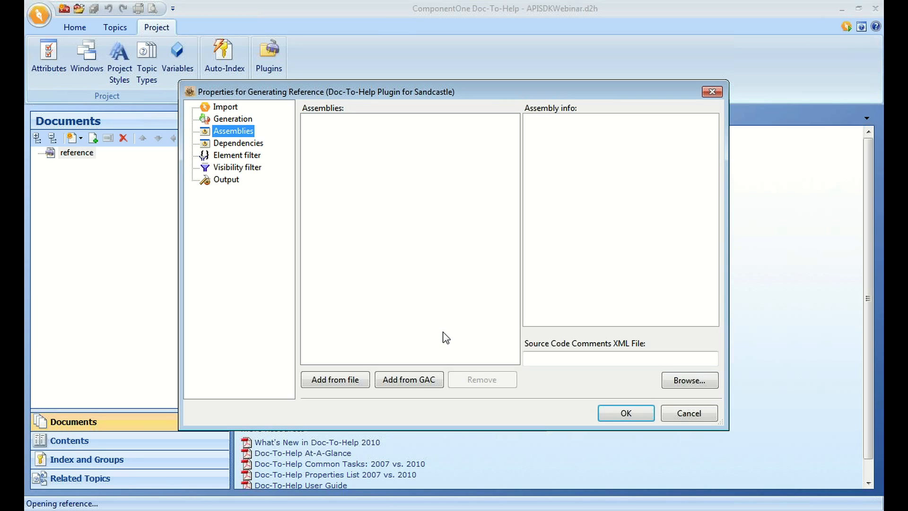
left_click(334, 379)
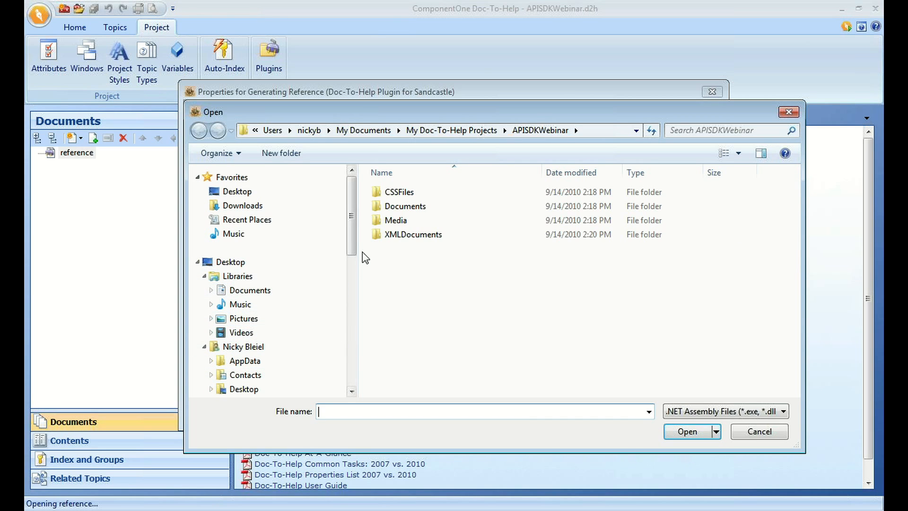
scroll(227, 331, "down", 4)
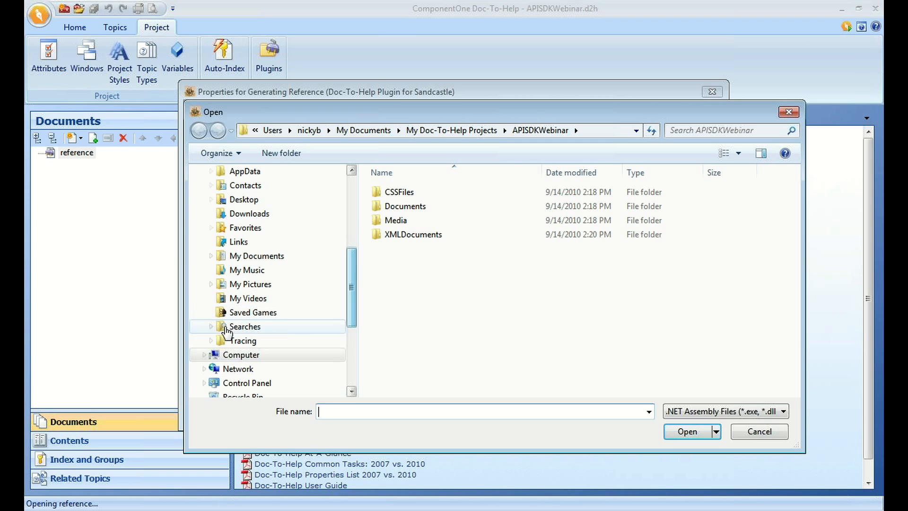
left_click(241, 356)
double_click(472, 200)
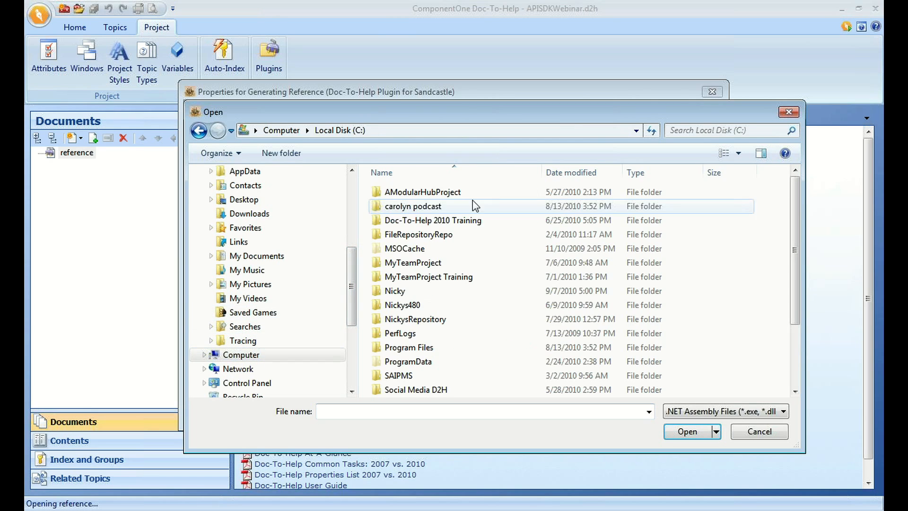
double_click(396, 290)
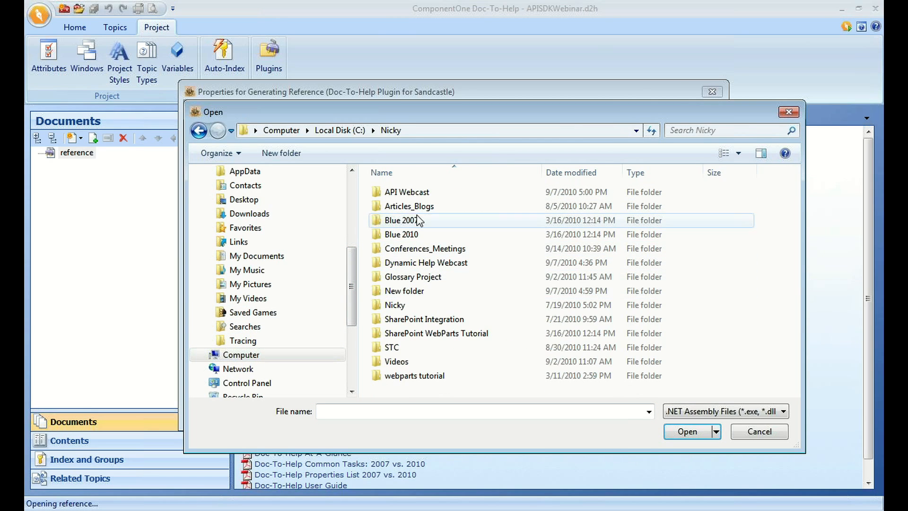
double_click(406, 192)
double_click(414, 203)
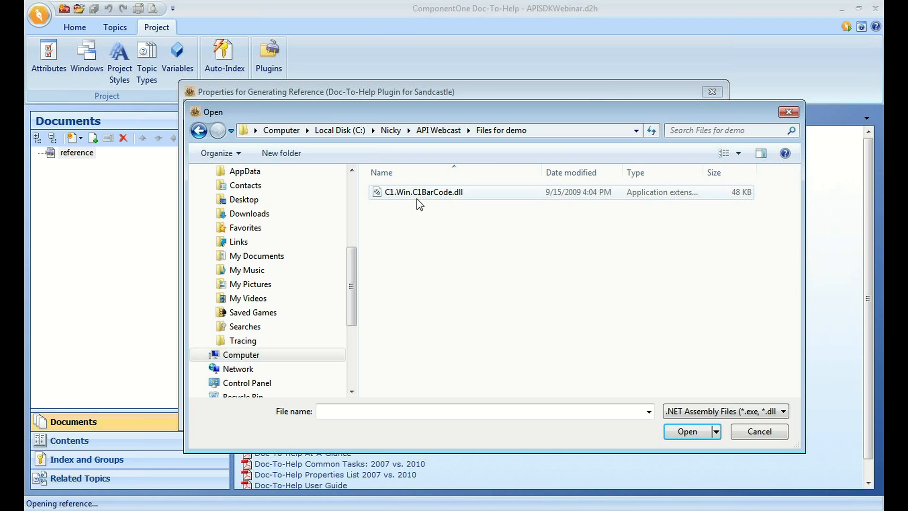
left_click(417, 196)
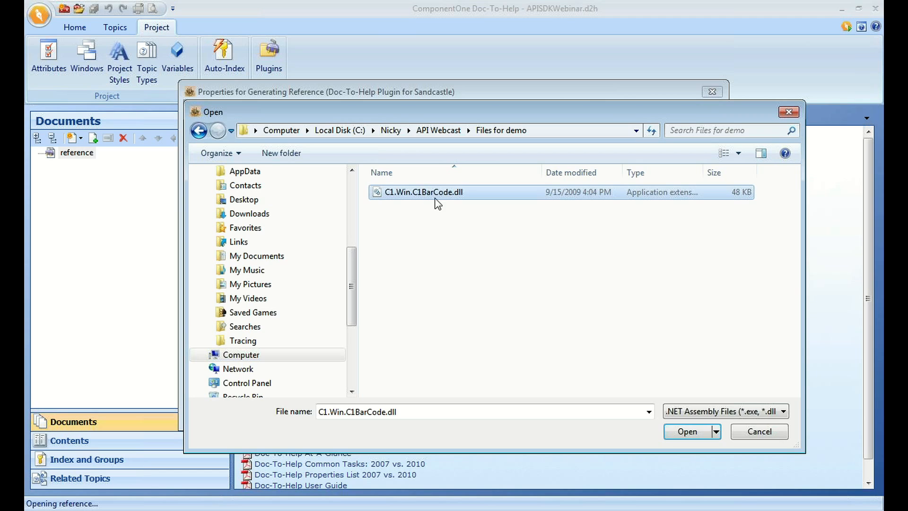
left_click(679, 430)
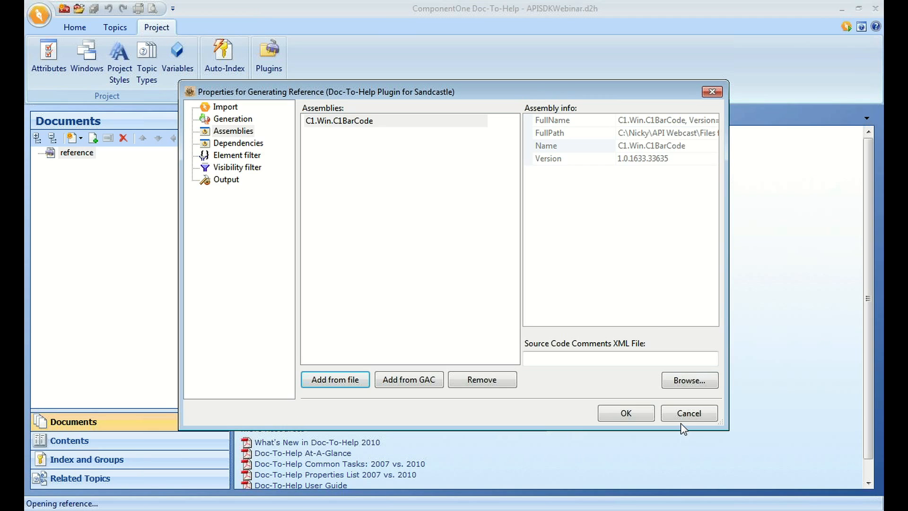
Attach C1BarCode.xml from the Files for demo folder as the source code comments file of the C1.Win.C1BarCode assembly.
left_click(688, 384)
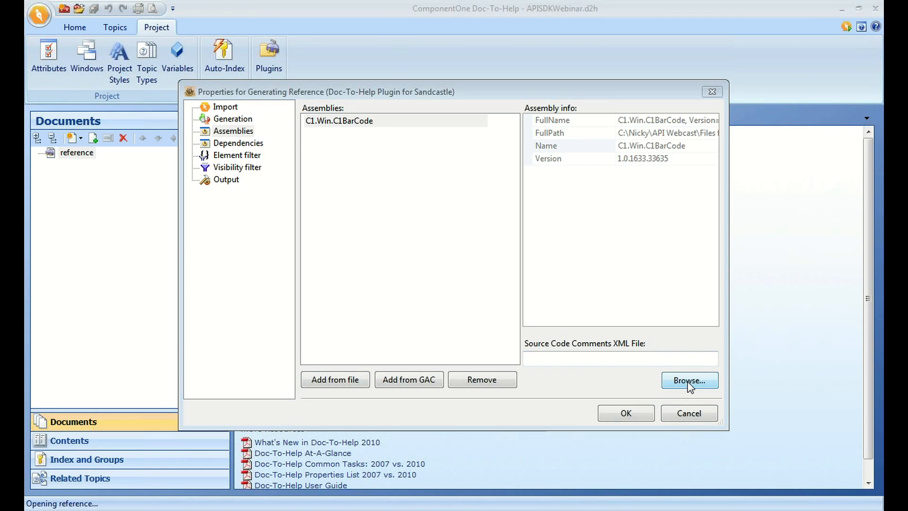
left_click(431, 197)
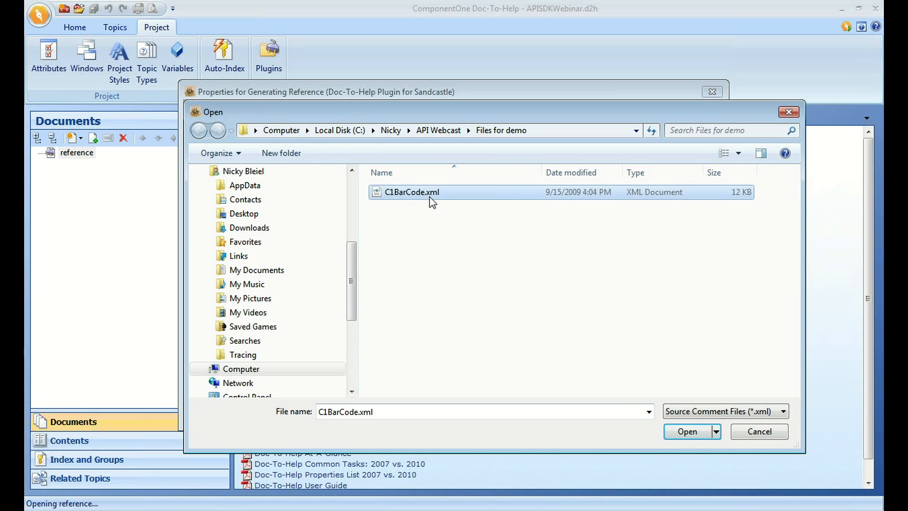
left_click(686, 432)
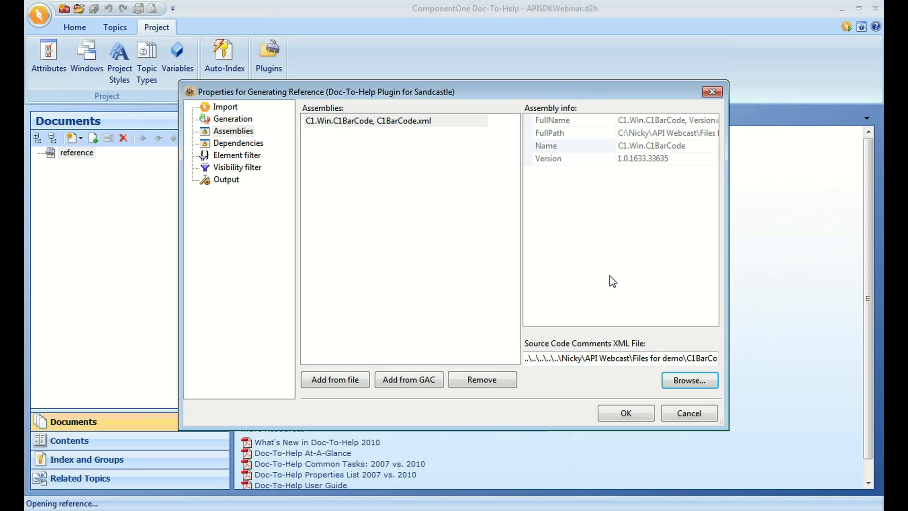
In the reference document's output properties, set the presentation style for topics to Hana and accept the properties.
left_click(227, 169)
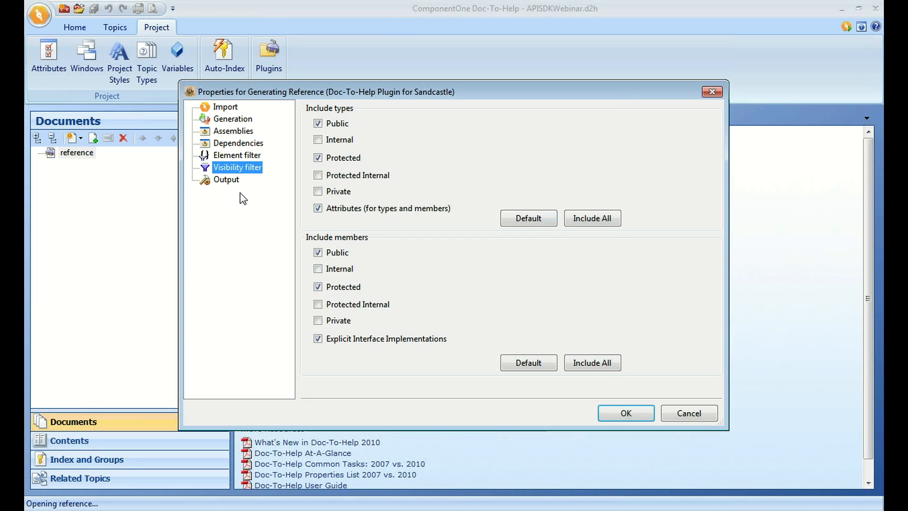
left_click(226, 182)
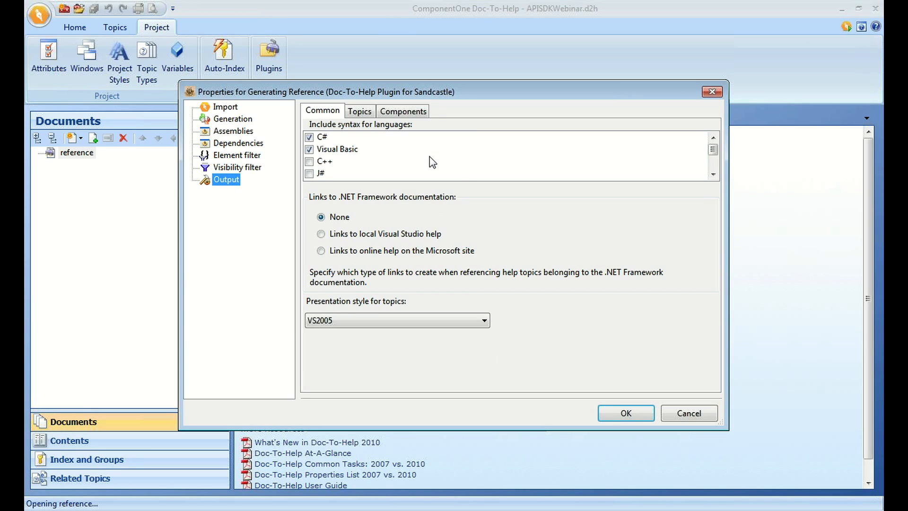
left_click(717, 175)
left_click(717, 175)
left_click(717, 175)
left_click(717, 175)
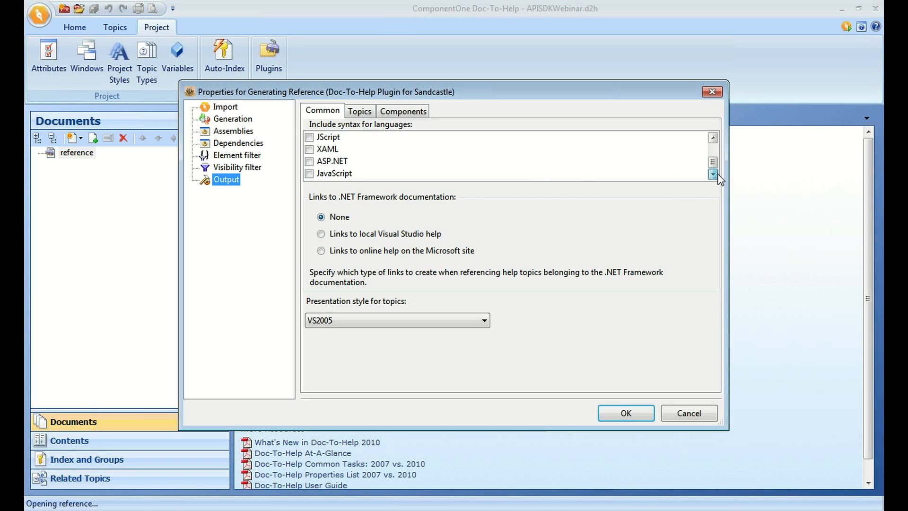
left_click_drag(712, 162, 712, 140)
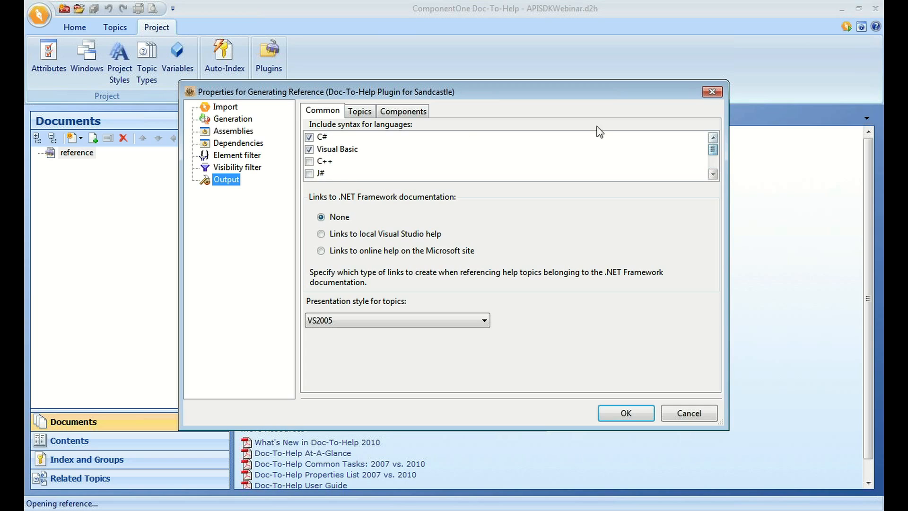
left_click(489, 321)
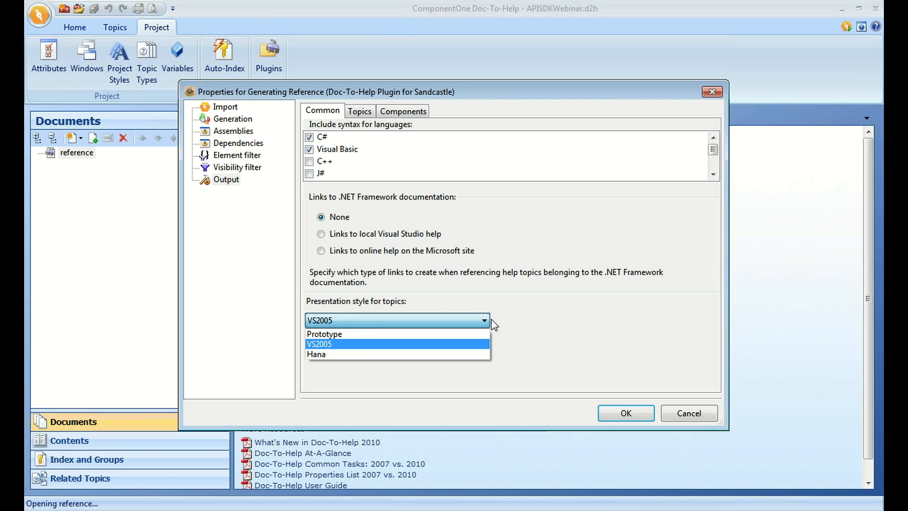
left_click(361, 353)
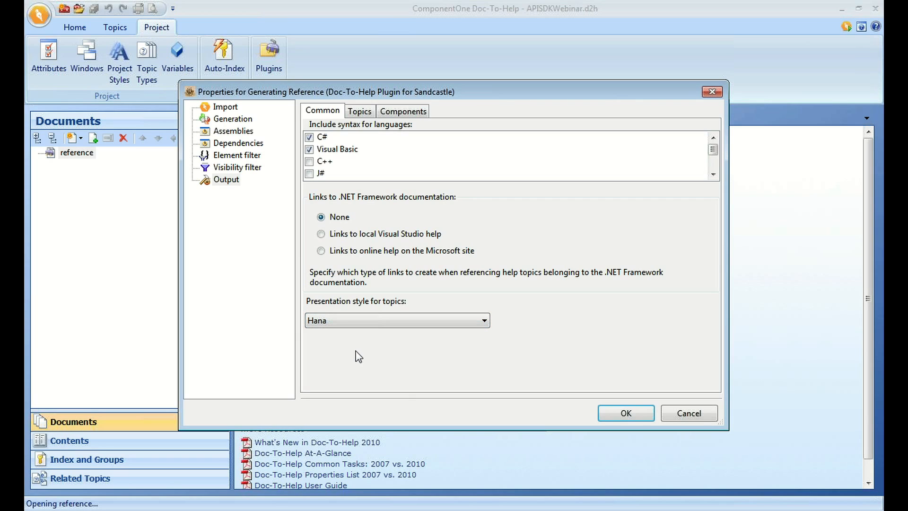
left_click(629, 414)
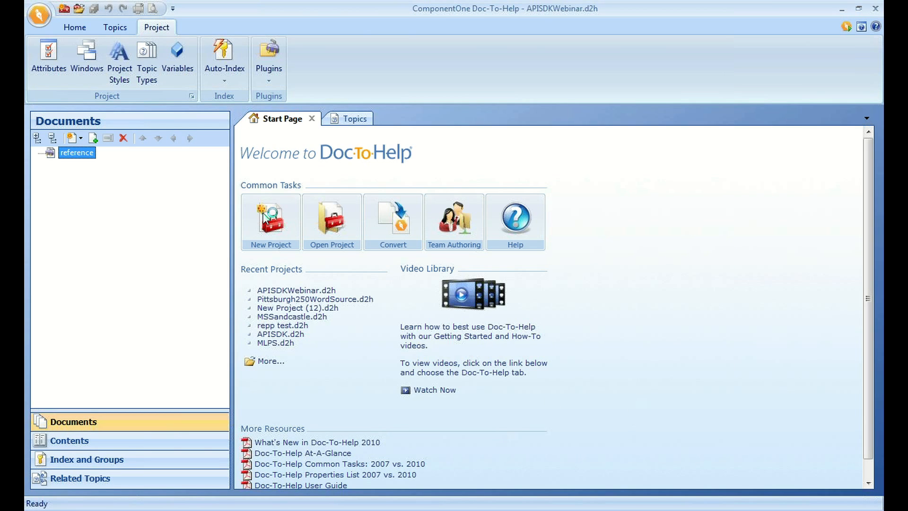
Switch the project's current target to Manual, to WinHelp, and back to NetHelp.
left_click(75, 26)
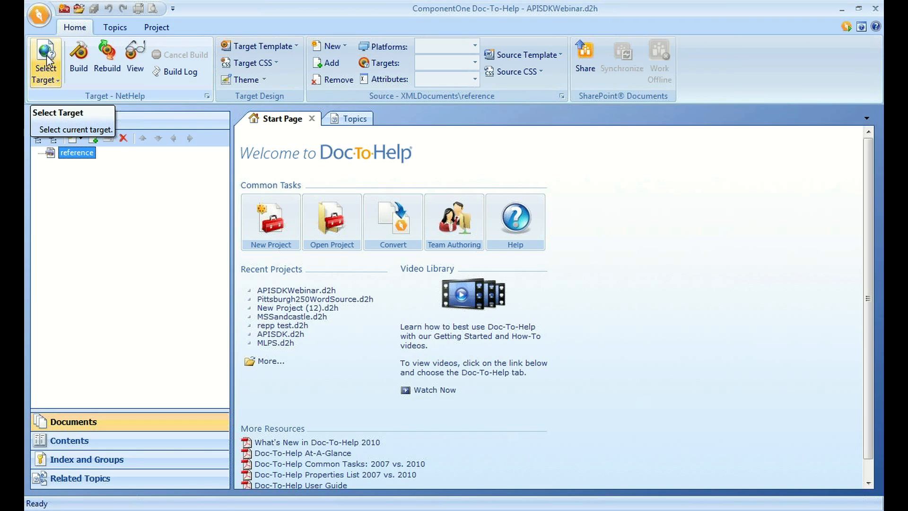
left_click(55, 75)
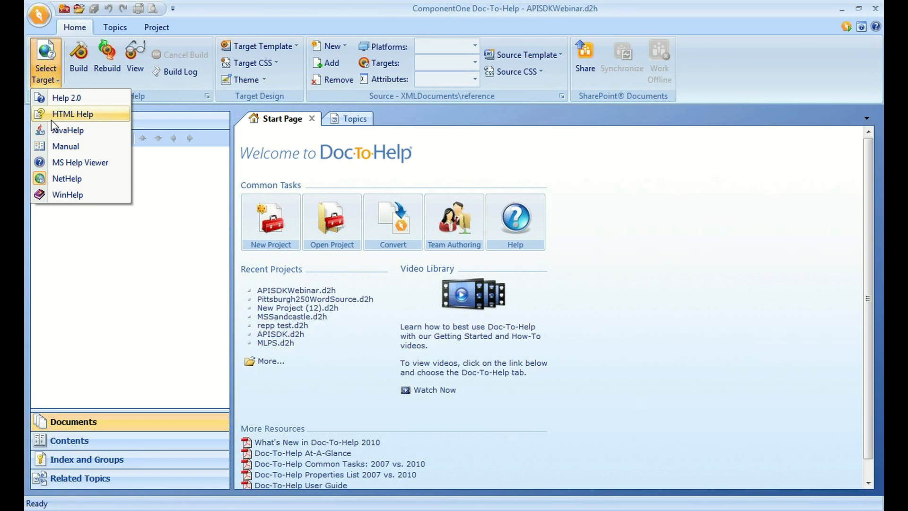
left_click(64, 144)
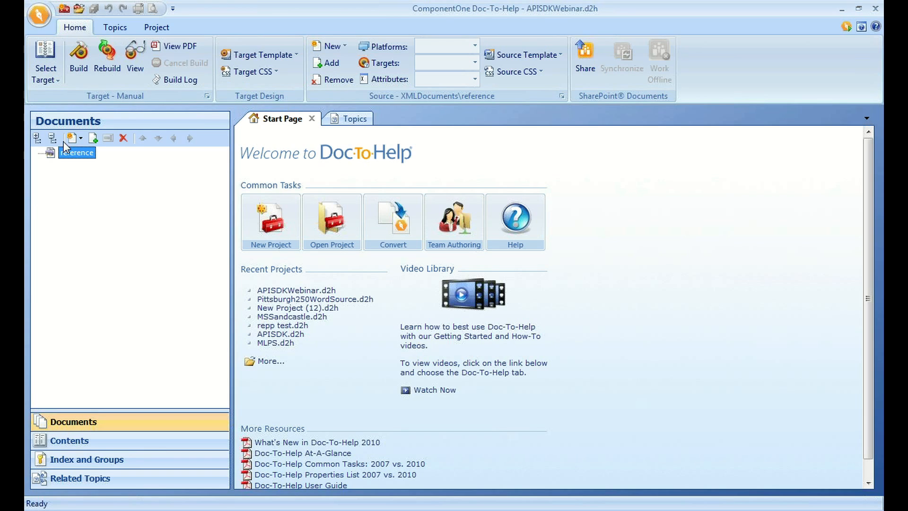
left_click(55, 82)
left_click(60, 190)
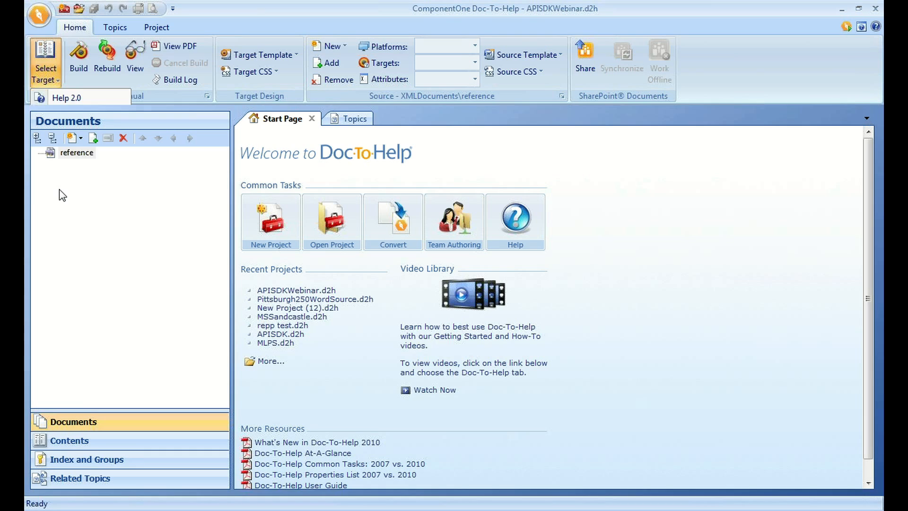
left_click(55, 79)
left_click(71, 179)
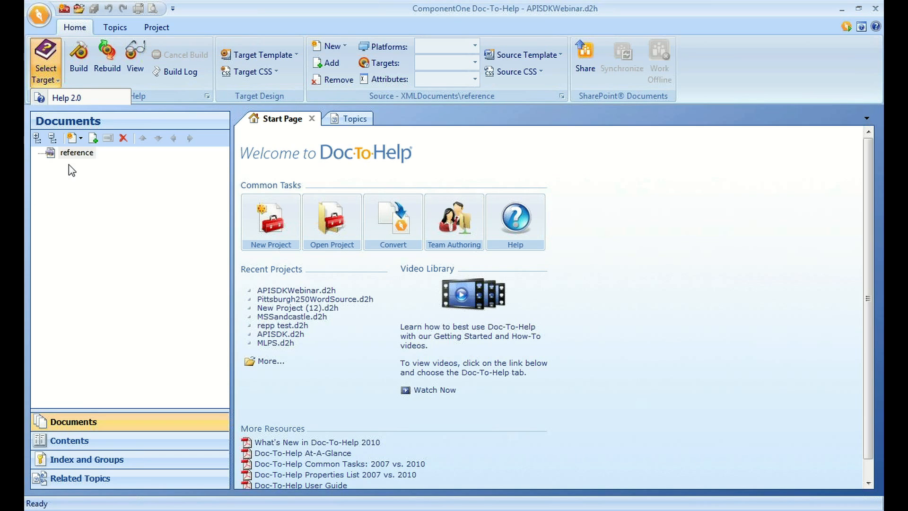
Build the NetHelp target, open the resulting help in the browser and allow its blocked active content to run.
left_click(79, 70)
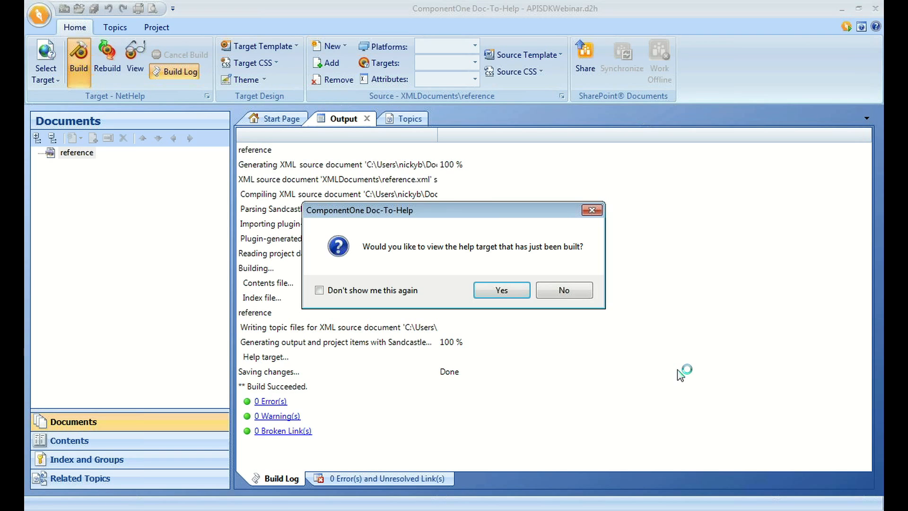
left_click(508, 293)
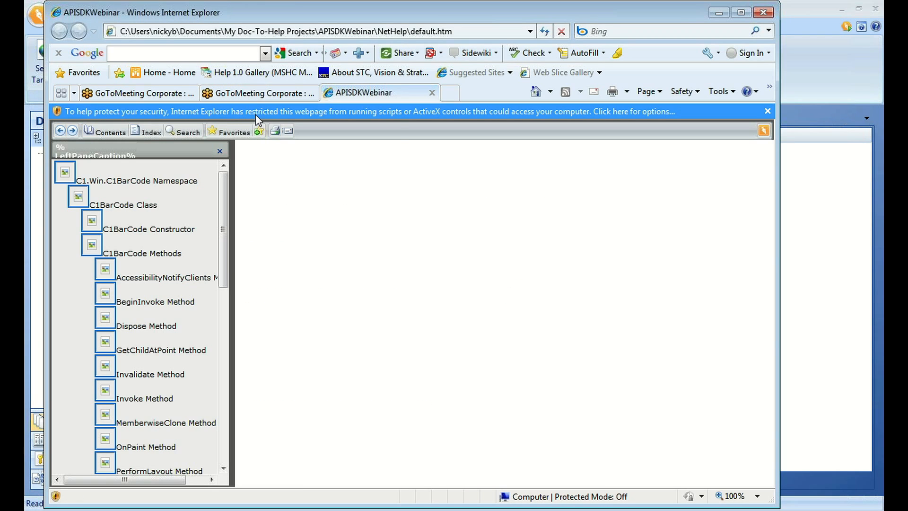
left_click(251, 110)
left_click(293, 119)
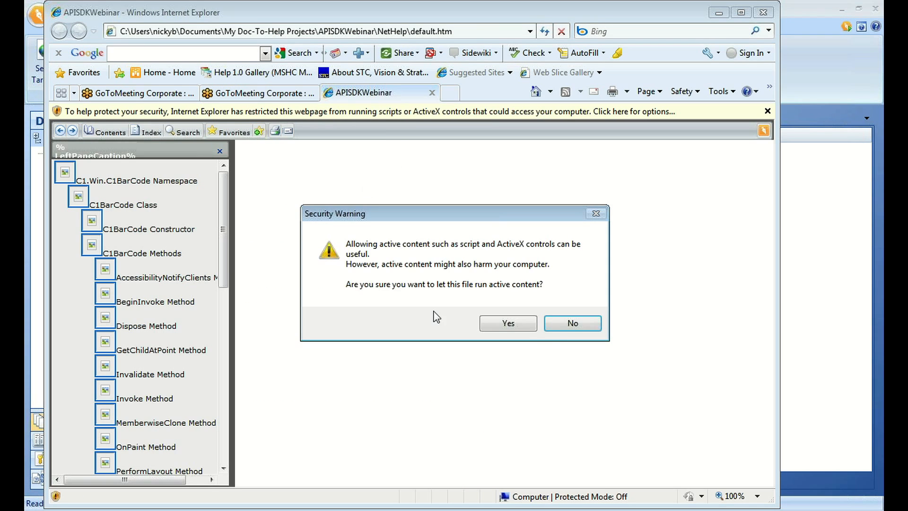
left_click(509, 325)
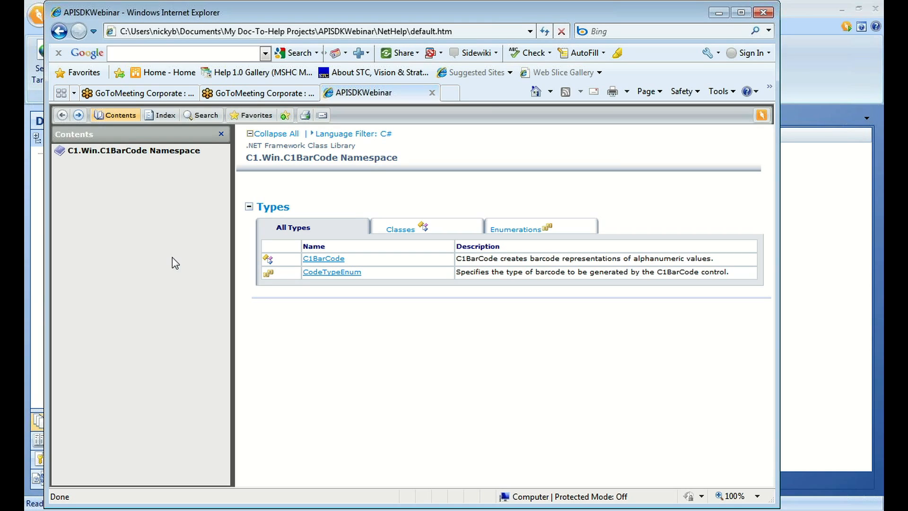
View the classes, the enumerations and all types listed in the C1.Win.C1BarCode Namespace topic.
left_click(421, 228)
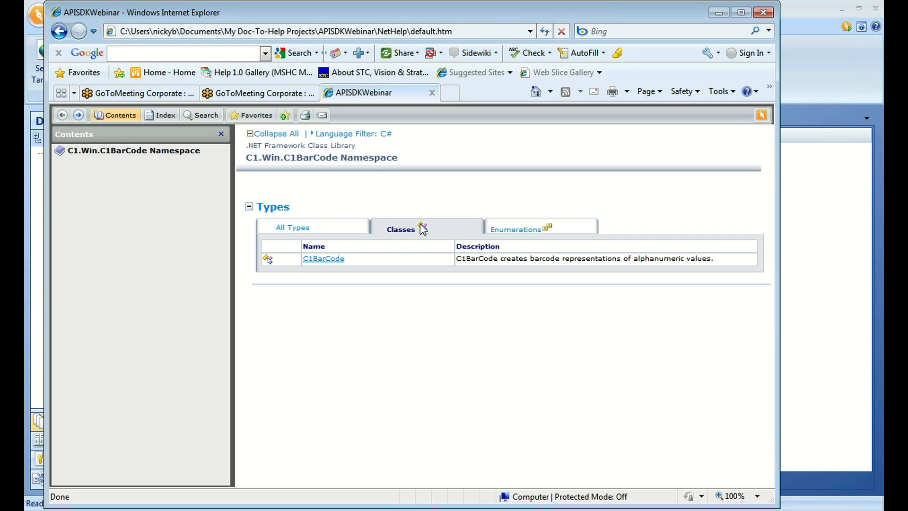
left_click(508, 231)
left_click(326, 231)
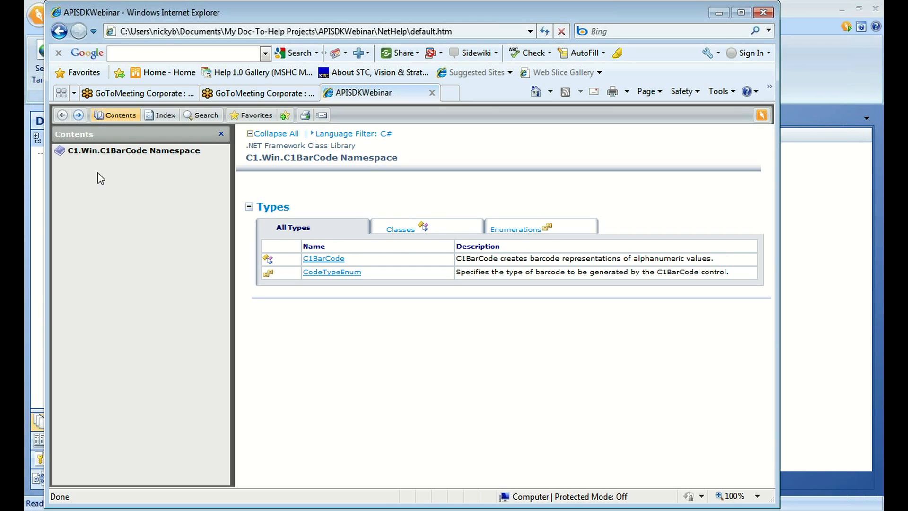
Expand the namespace, the C1BarCode Class, and its methods and properties in the help contents tree to review the topics.
left_click(60, 151)
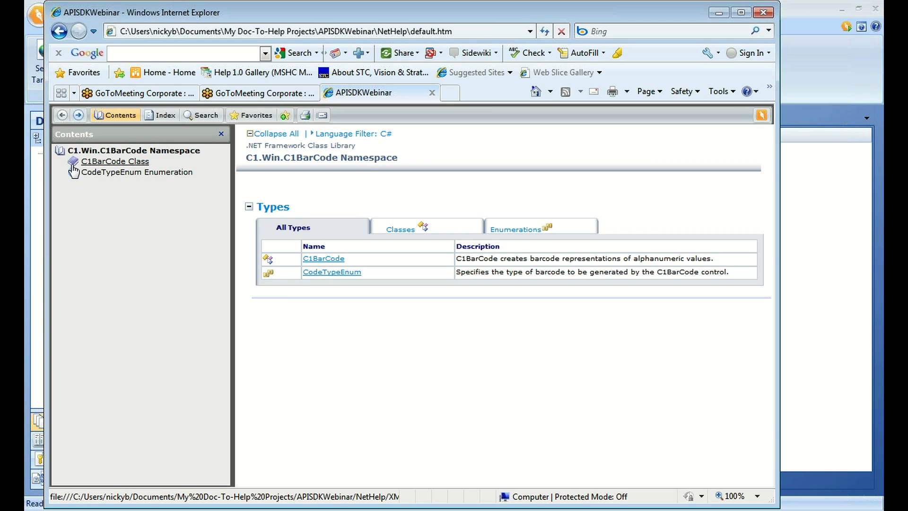
left_click(74, 163)
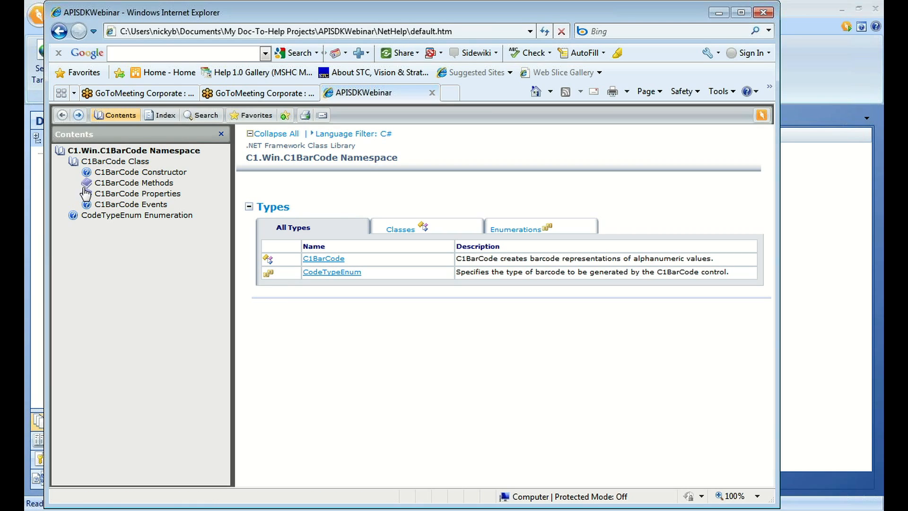
left_click(86, 183)
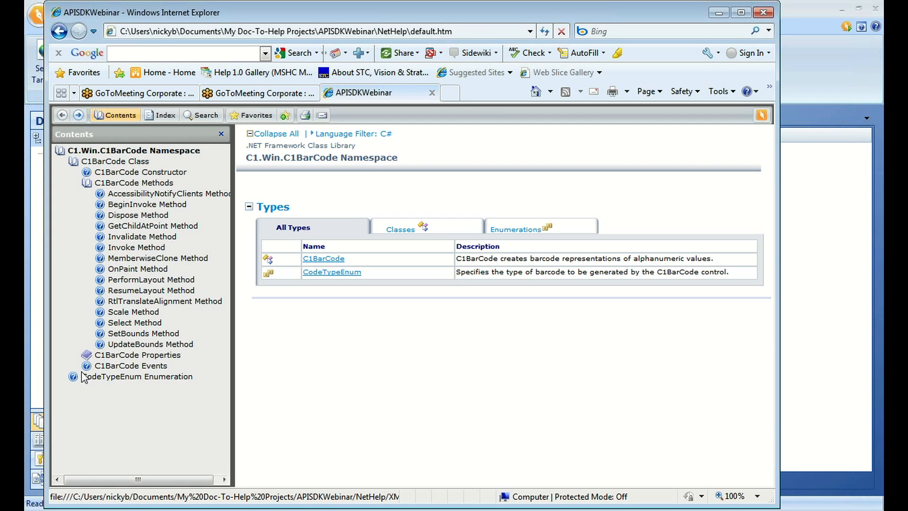
left_click(86, 356)
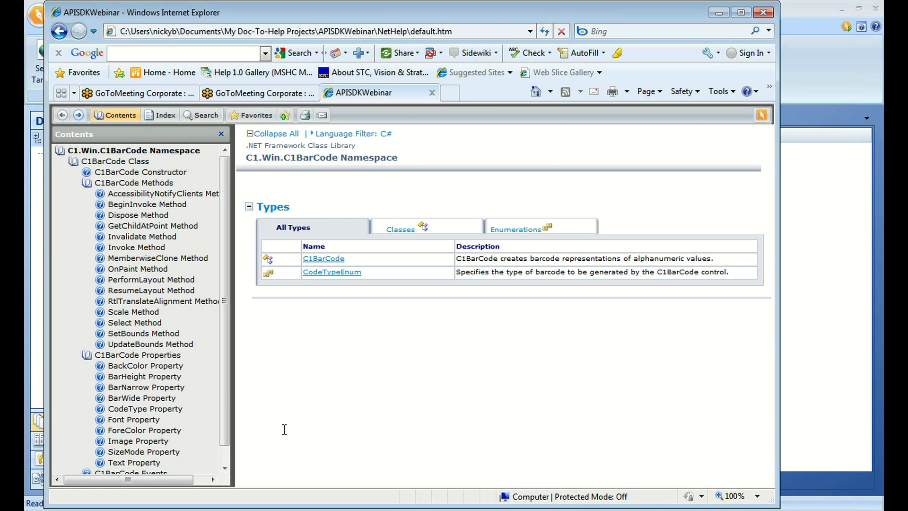
left_click_drag(227, 386, 225, 415)
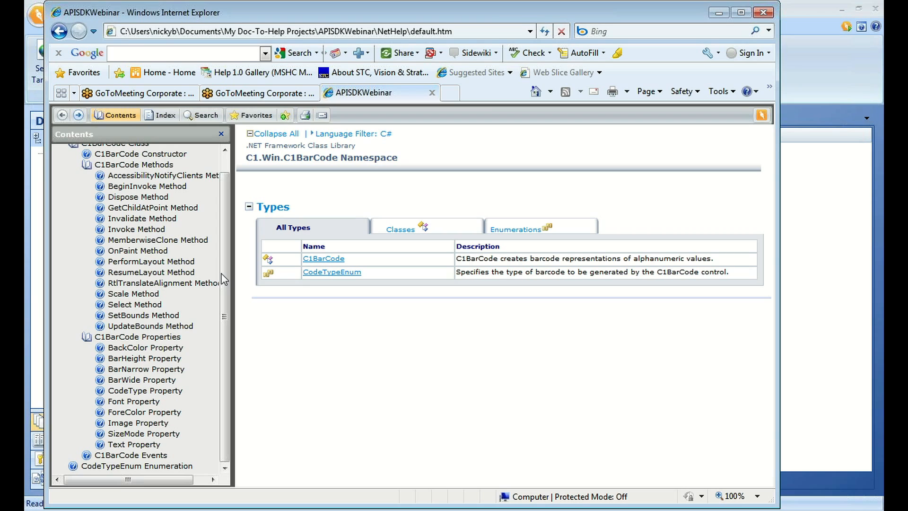
Examine the CodeType Property topic, including its Visual Basic syntax, namespace link, remarks, example and related links.
left_click(158, 391)
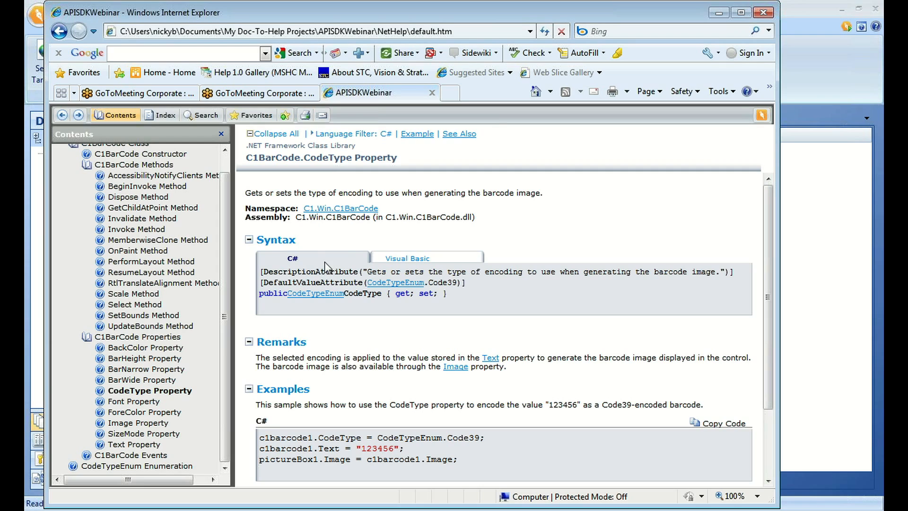
left_click(409, 257)
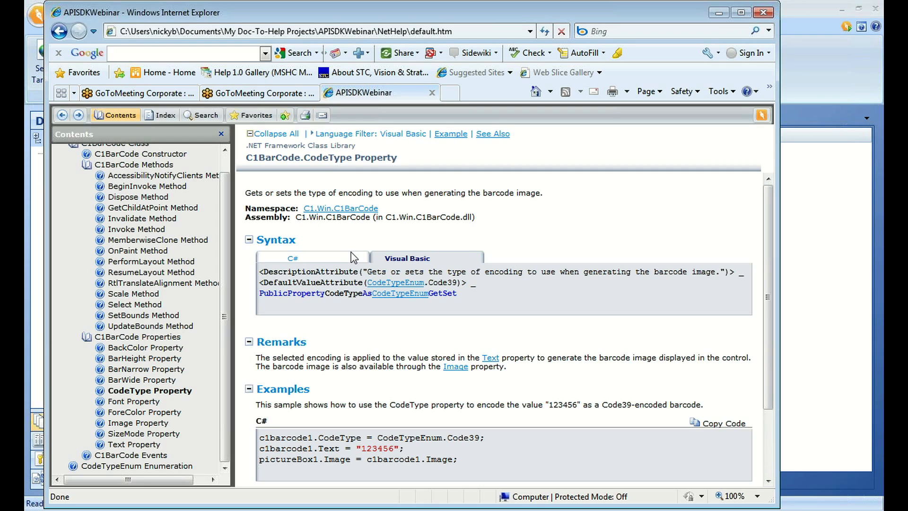
left_click(350, 208)
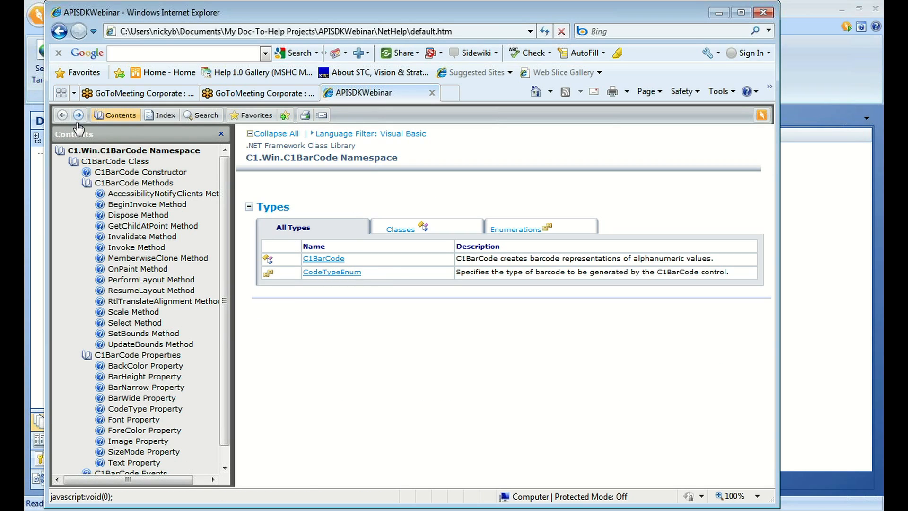
left_click(156, 411)
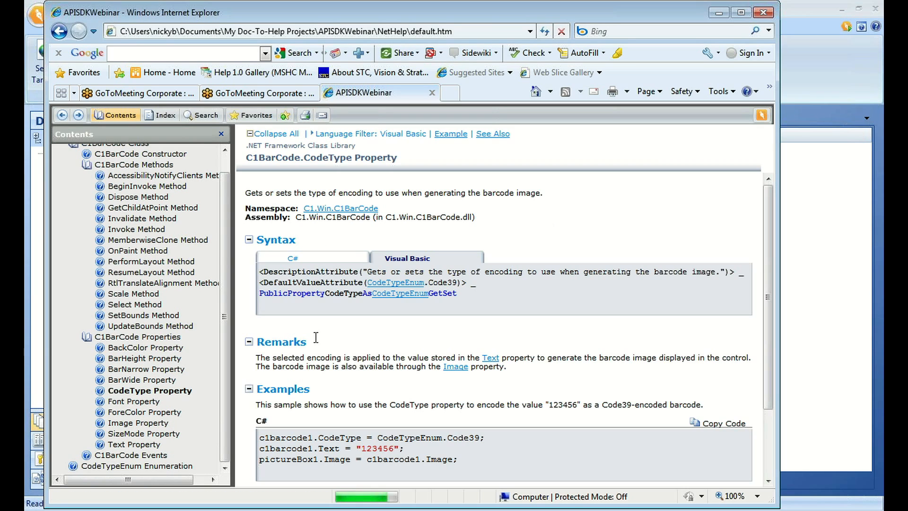
scroll(768, 286, "down", 2)
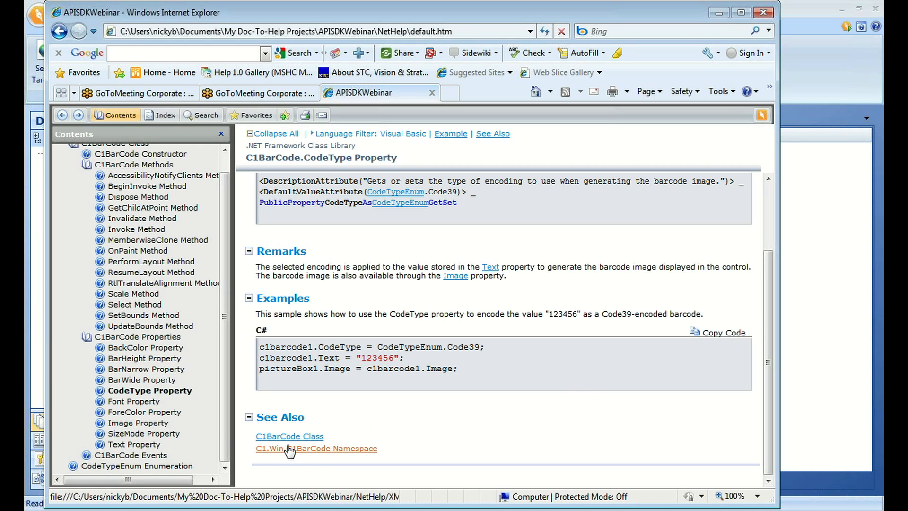
scroll(337, 438, "up", 2)
scroll(336, 438, "down", 2)
Follow the related link to the C1BarCode Class topic and examine its members table and filter options.
left_click(315, 437)
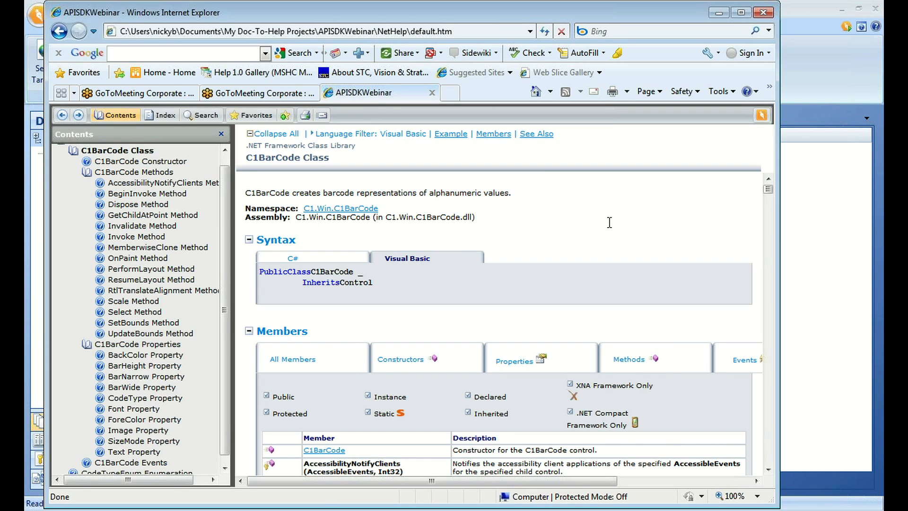
scroll(610, 222, "down", 10)
scroll(609, 223, "down", 10)
scroll(610, 225, "up", 8)
scroll(611, 227, "up", 8)
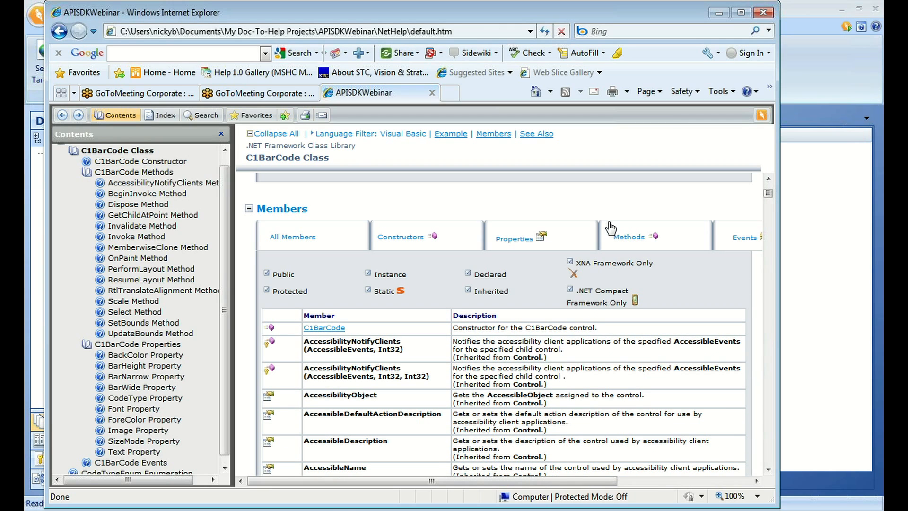
scroll(610, 227, "up", 1)
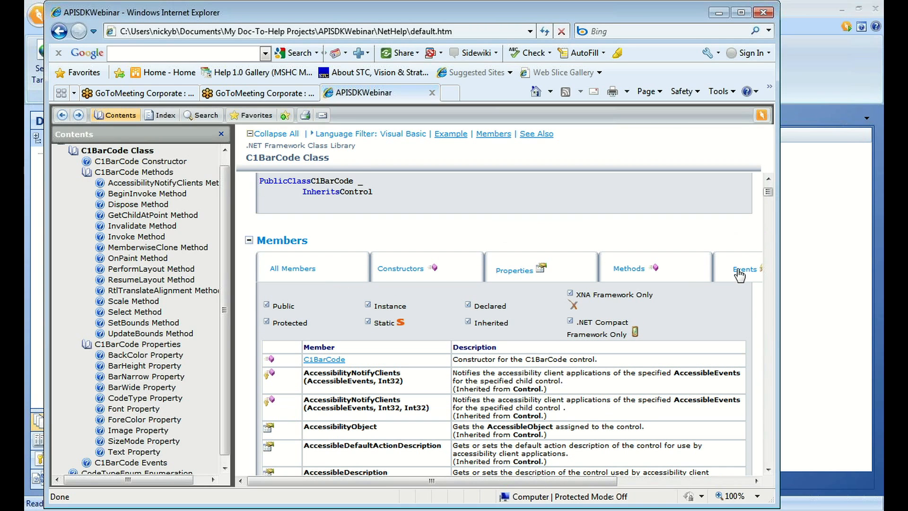
left_click(768, 468)
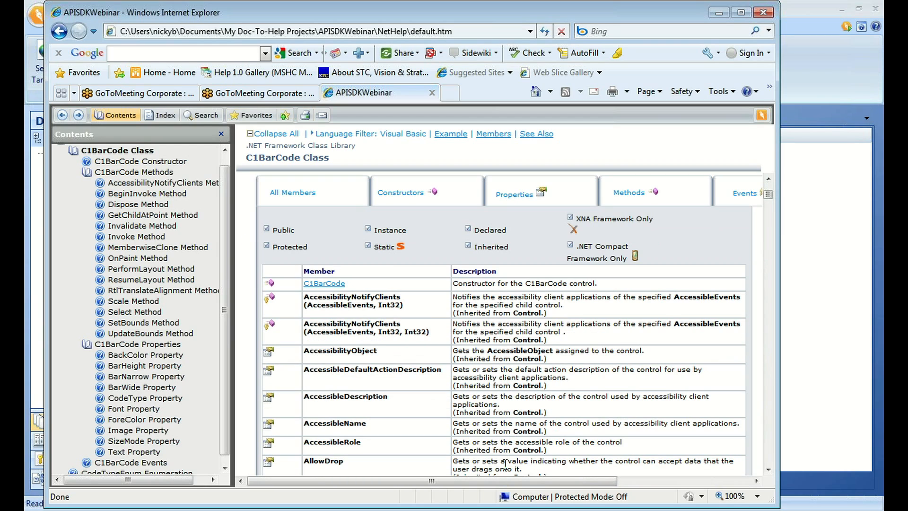
Examine the members table in the C1BarCode Class topic and return to the topic's description and syntax.
left_click_drag(466, 301, 615, 462)
left_click(541, 331)
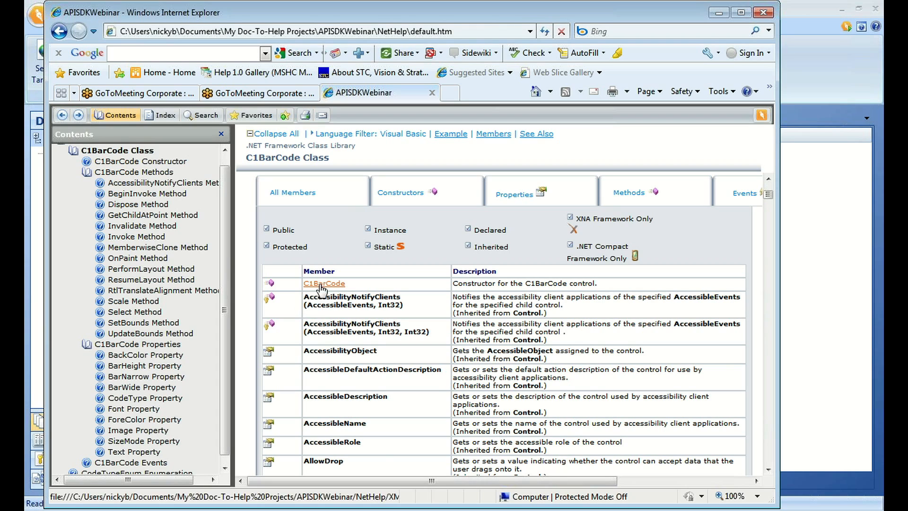
scroll(366, 459, "up", 3)
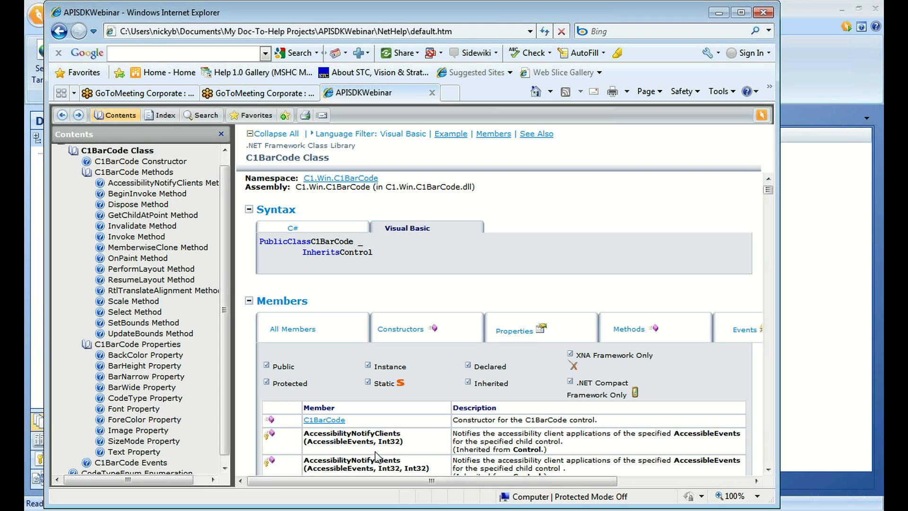
scroll(373, 454, "up", 1)
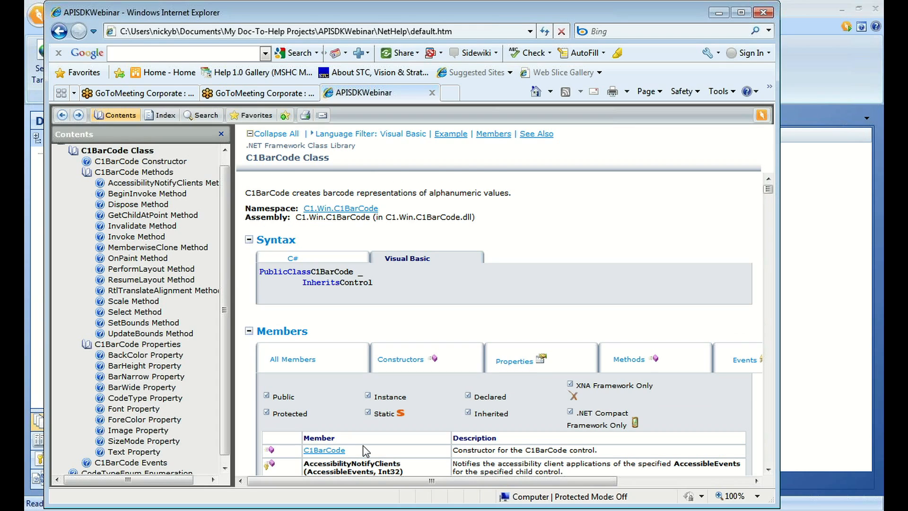
scroll(226, 265, "up", 1)
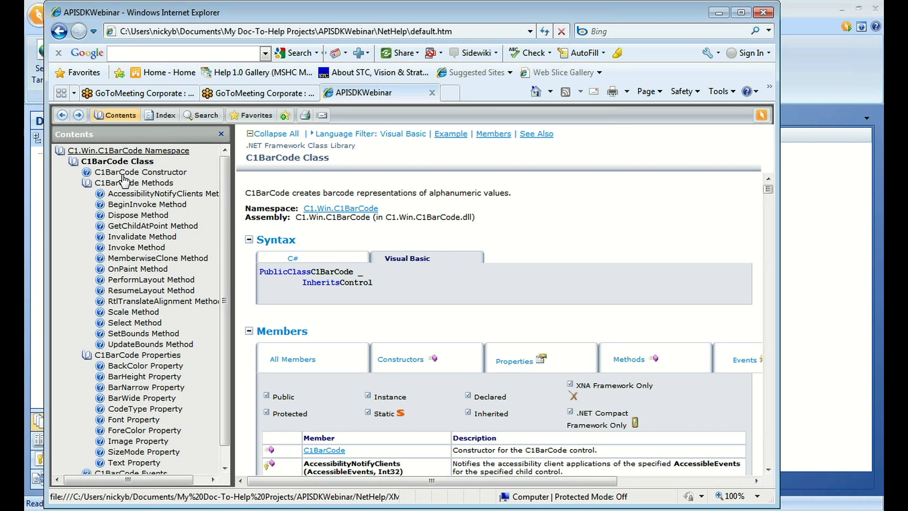
View the help output's index, search and favorites views, and return to the table of contents.
left_click(159, 118)
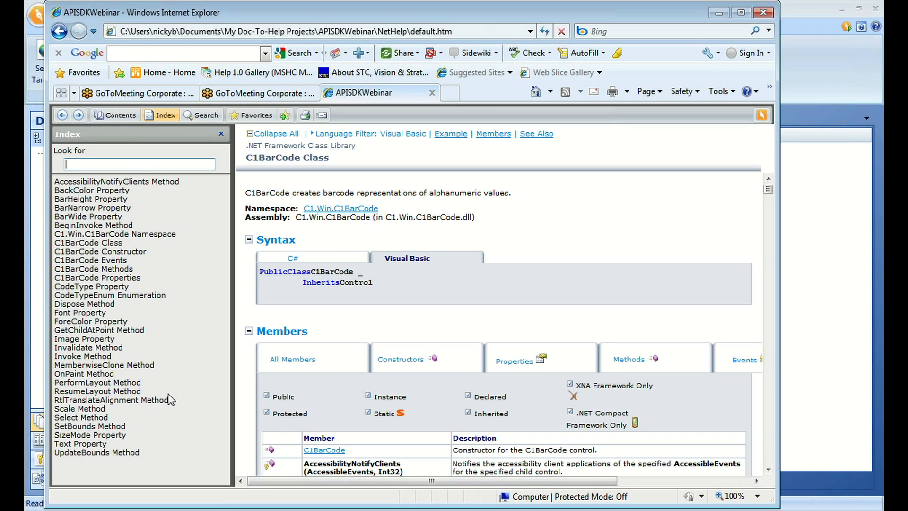
left_click(206, 116)
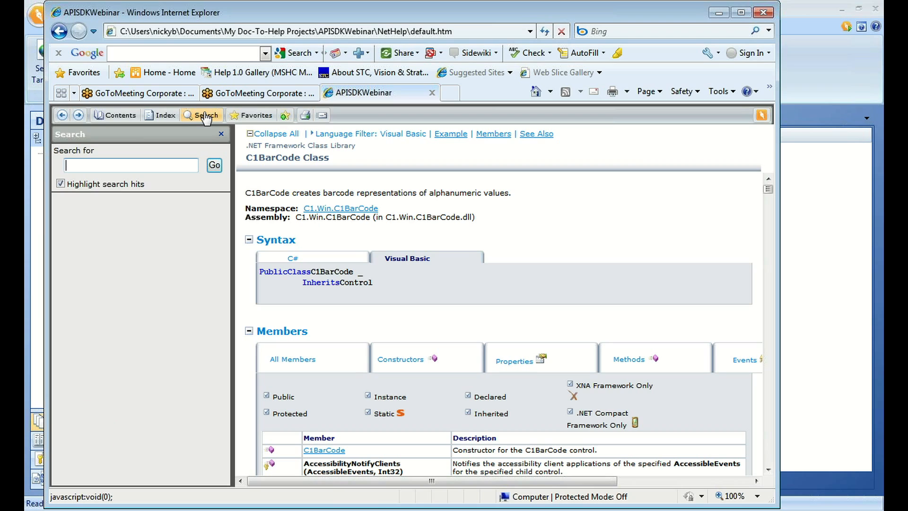
left_click(259, 119)
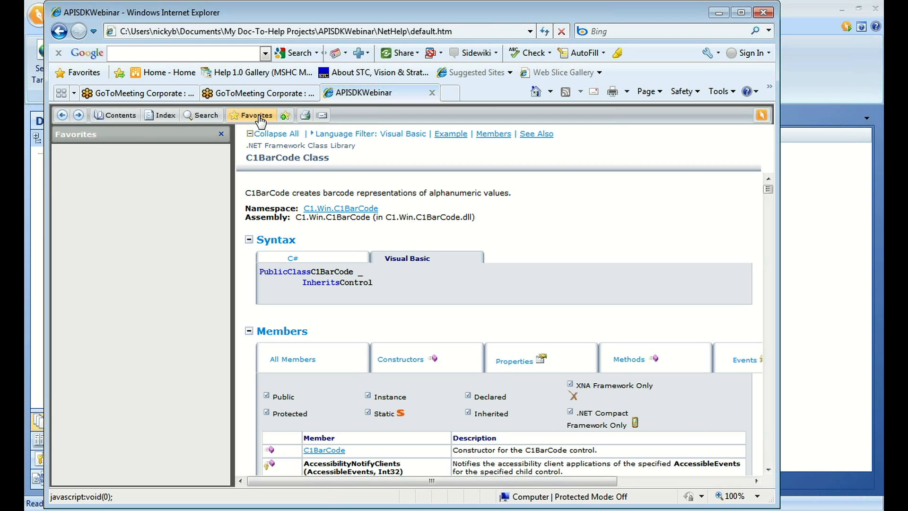
left_click(113, 116)
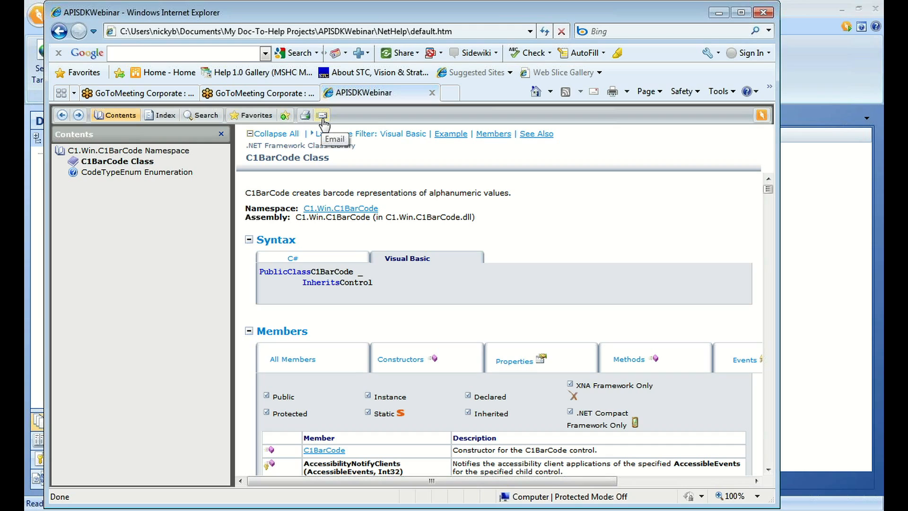
left_click(323, 117)
View the C1BarCode Constructor and C1BarCode Methods topics under the C1BarCode Class, and return to the Doc-To-Help project.
left_click(115, 161)
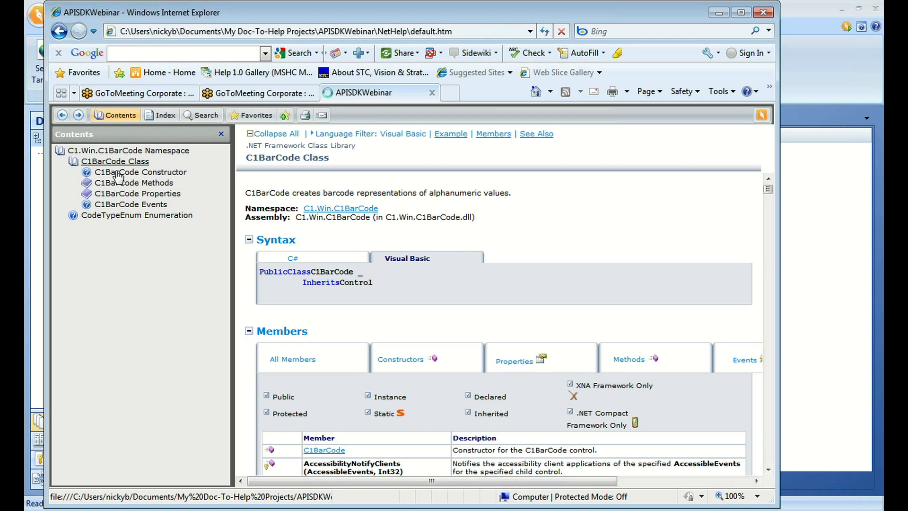
left_click(117, 173)
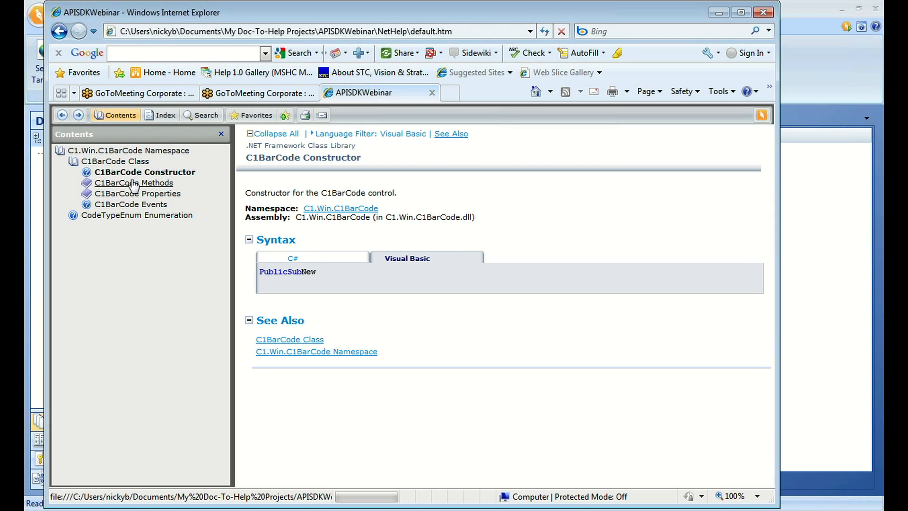
left_click(134, 183)
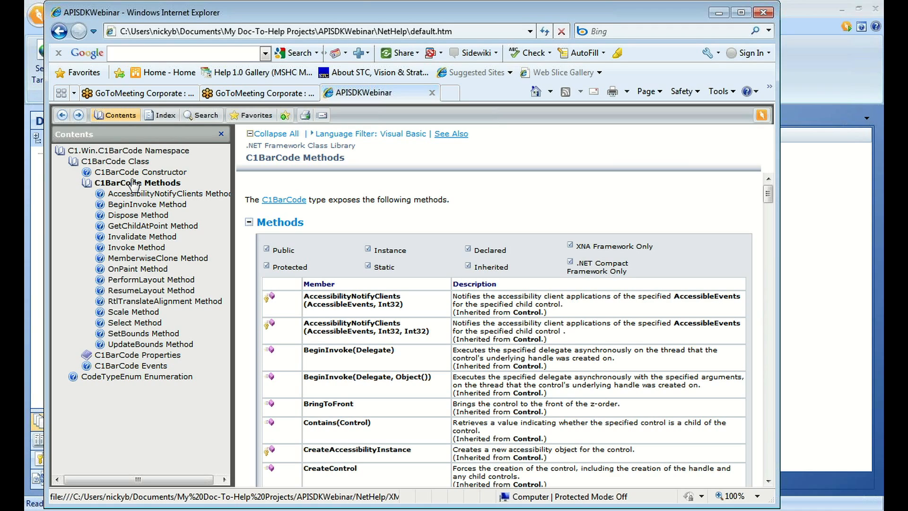
left_click(718, 13)
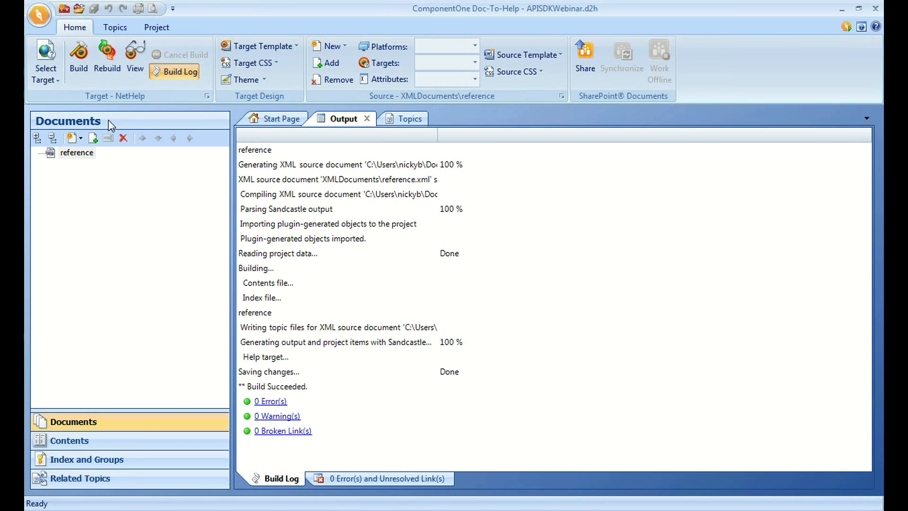
Set up a document import of locally stored Microsoft Word files with the content kept in Word.
left_click(93, 138)
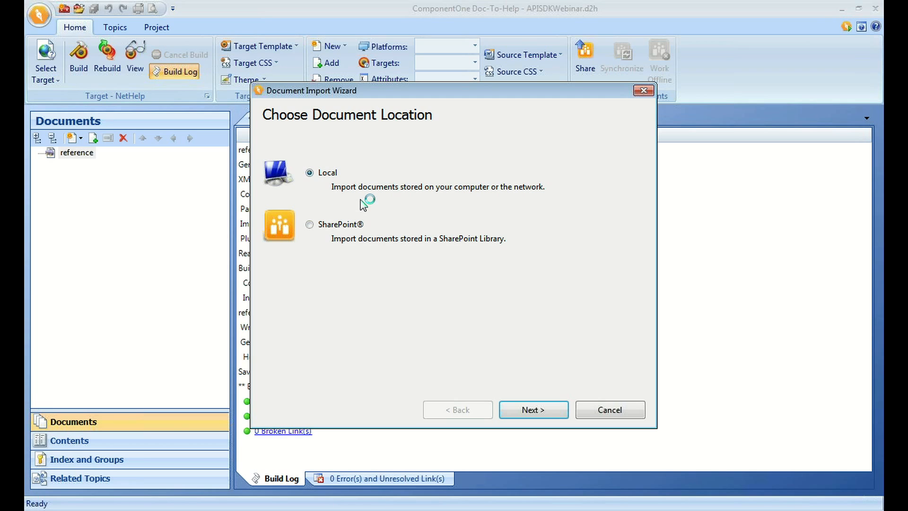
left_click(310, 224)
left_click(310, 173)
left_click(534, 410)
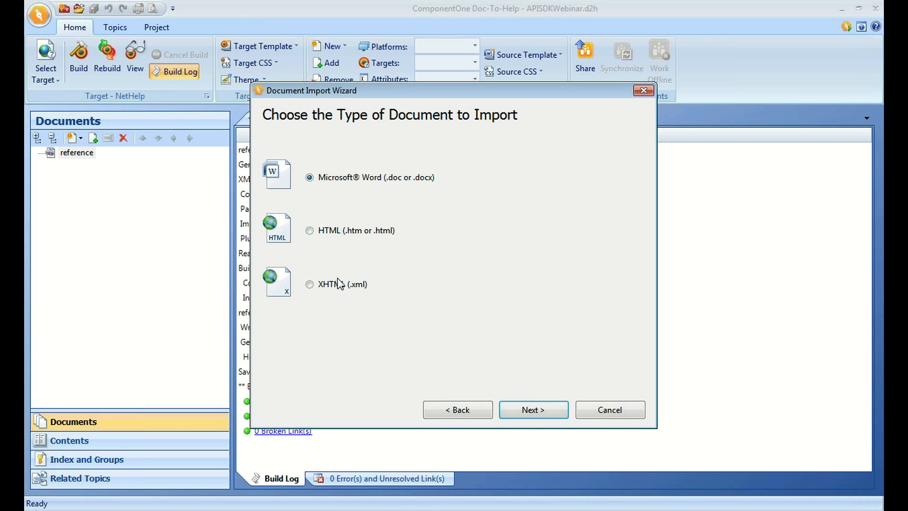
left_click(532, 410)
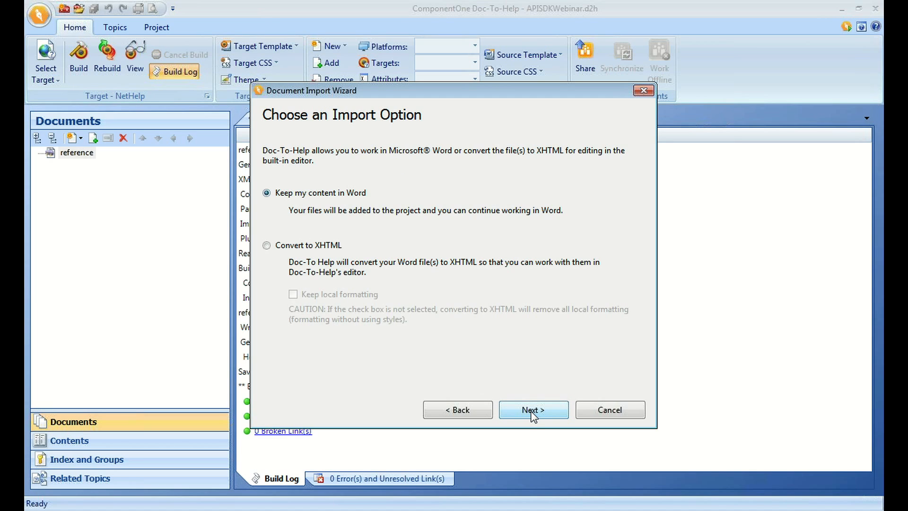
left_click(285, 245)
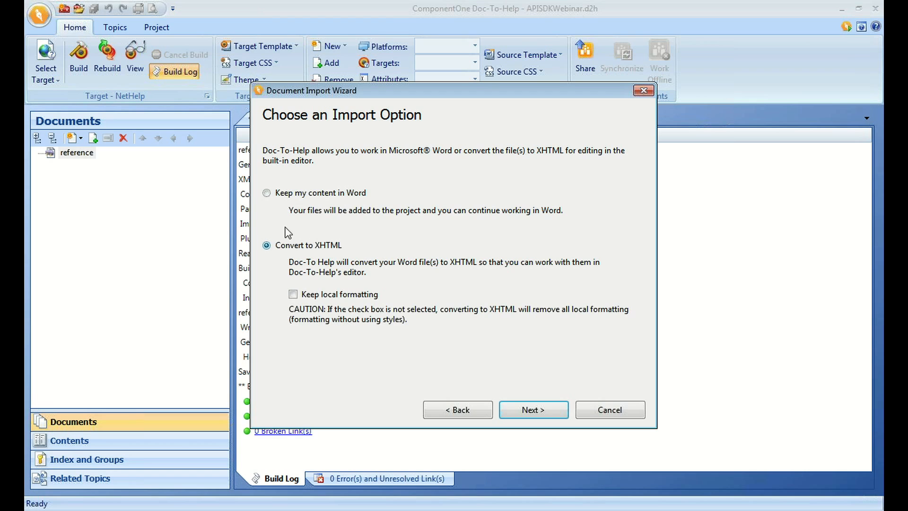
left_click(285, 194)
left_click(544, 416)
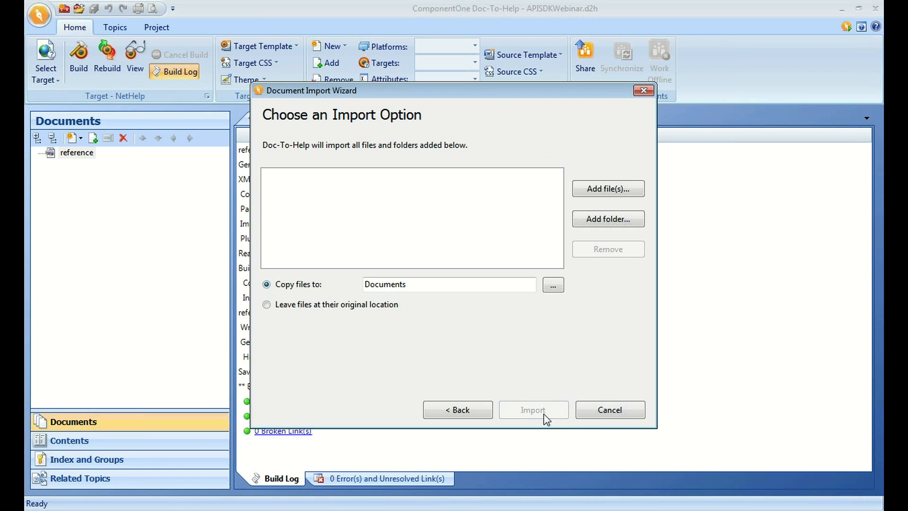
Add MyDocument.doc from the API Webcast folder's "Files for demo" subfolder on drive C: to the import list.
left_click(593, 189)
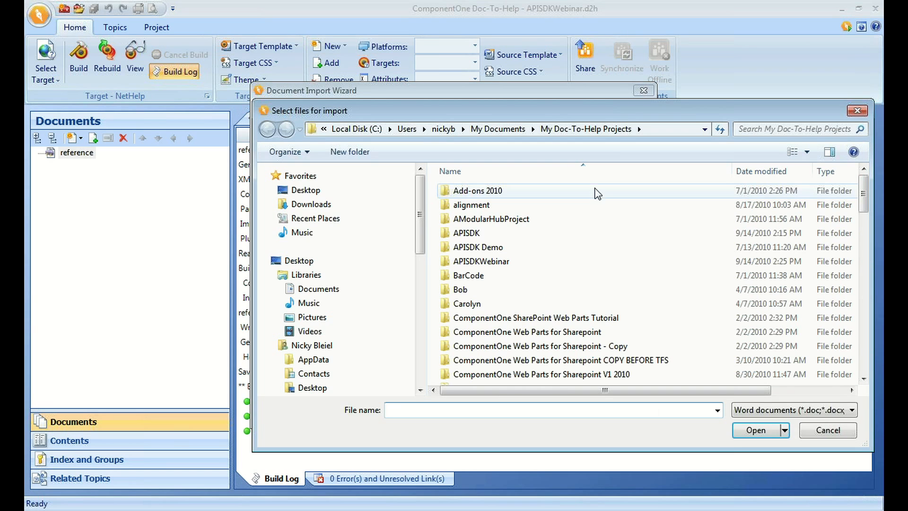
left_click(484, 264)
double_click(484, 264)
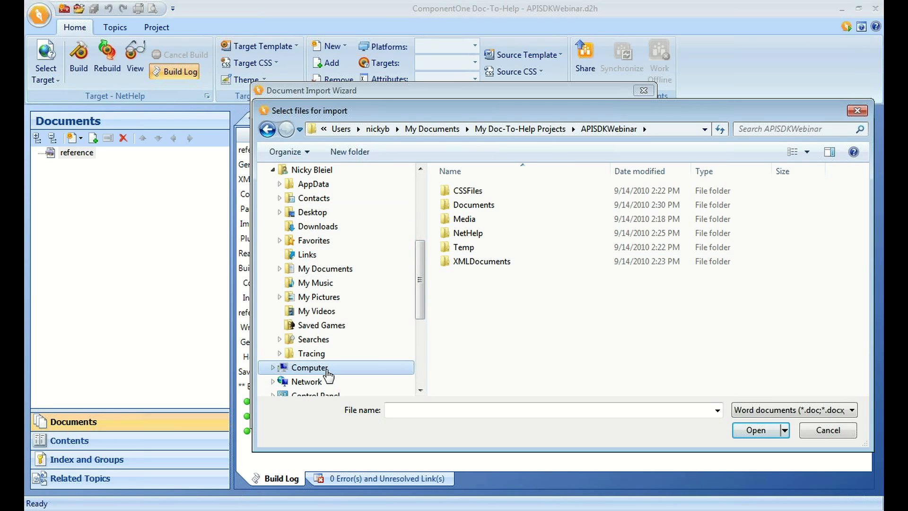
left_click(312, 367)
double_click(528, 218)
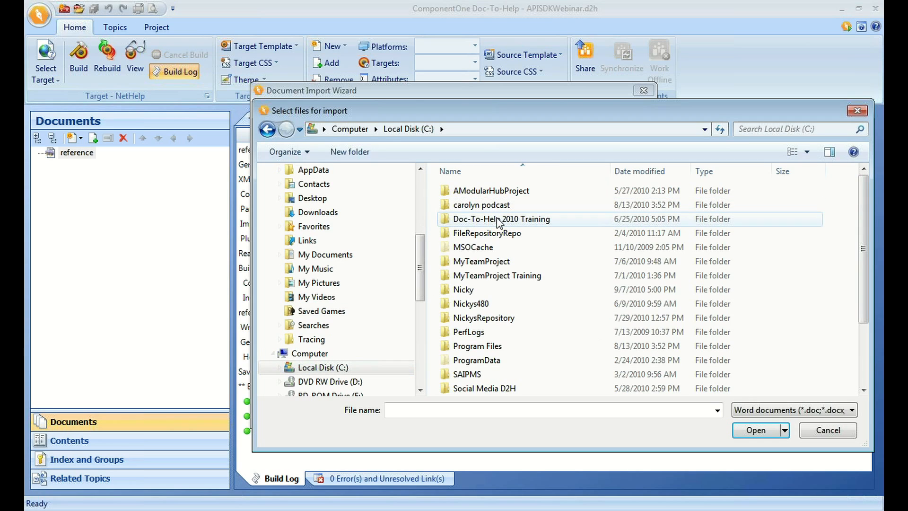
double_click(476, 290)
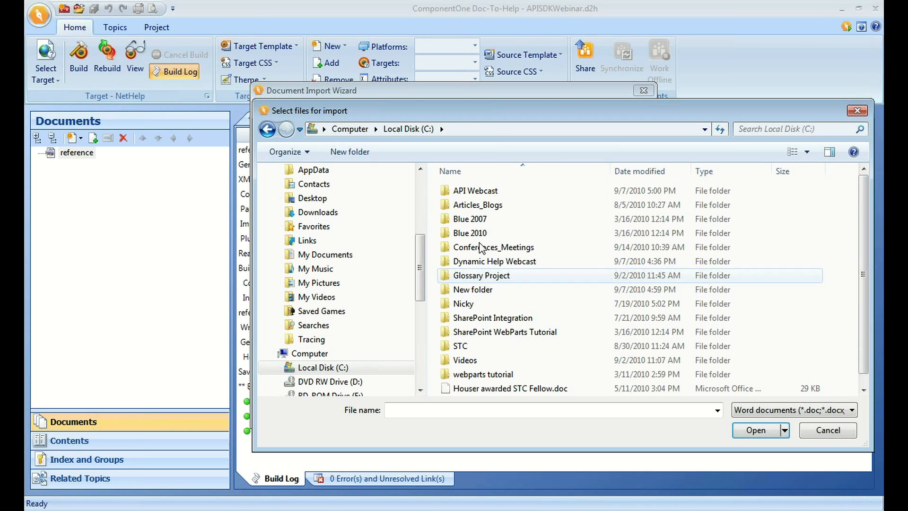
double_click(474, 193)
double_click(472, 194)
left_click(468, 194)
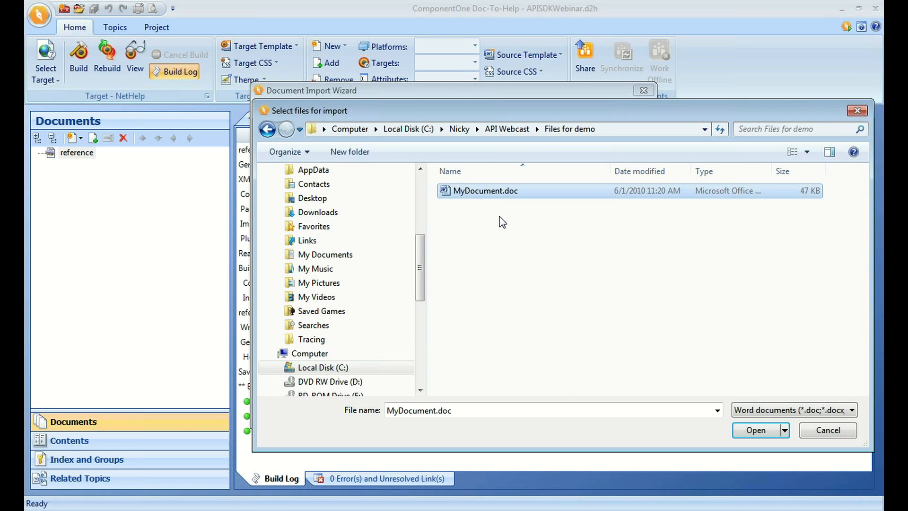
left_click(760, 428)
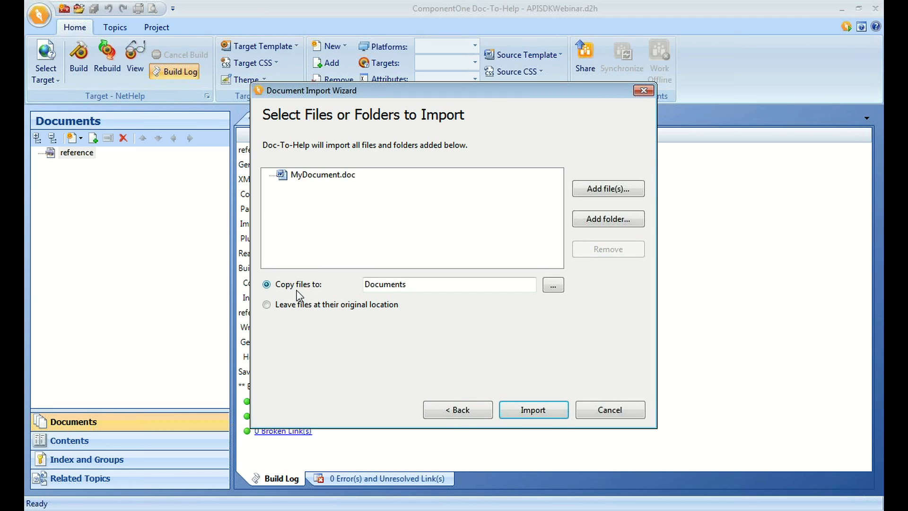
Import the listed file, copying it to the project's Documents folder, and close the import wizard.
left_click_drag(366, 284, 420, 289)
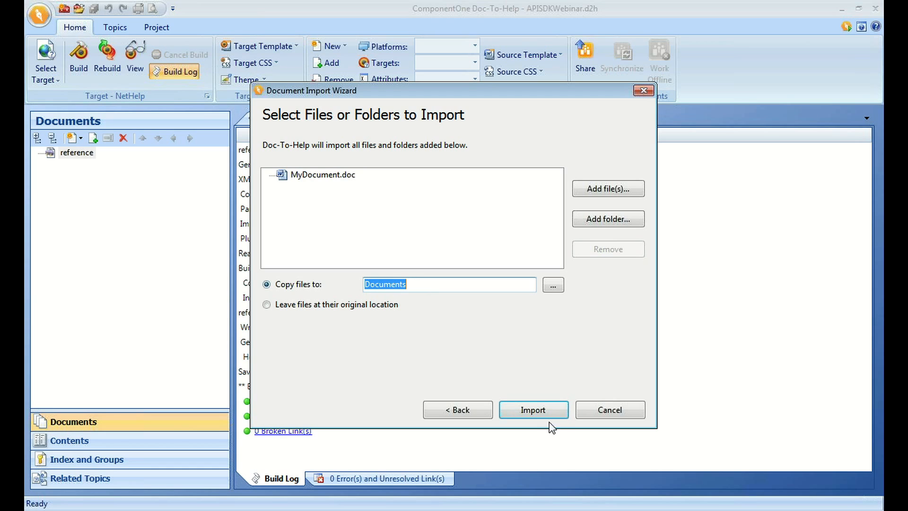
left_click(533, 411)
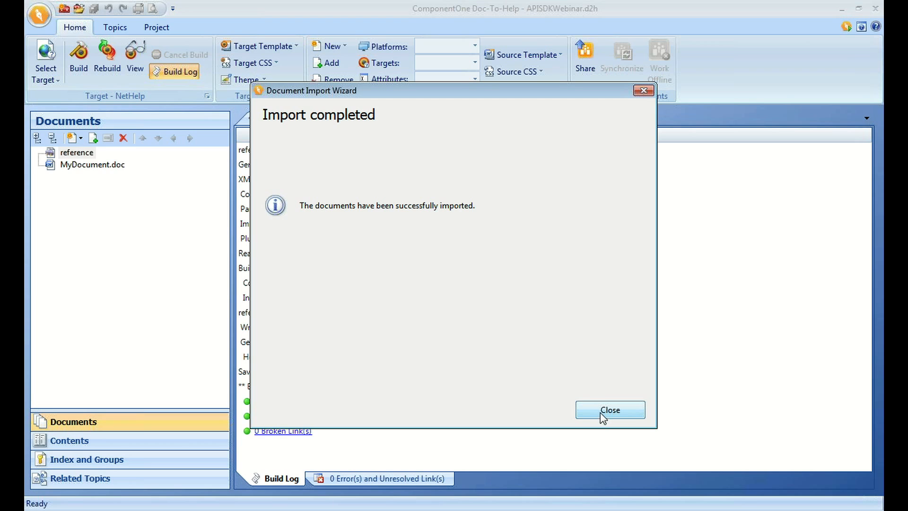
left_click(613, 411)
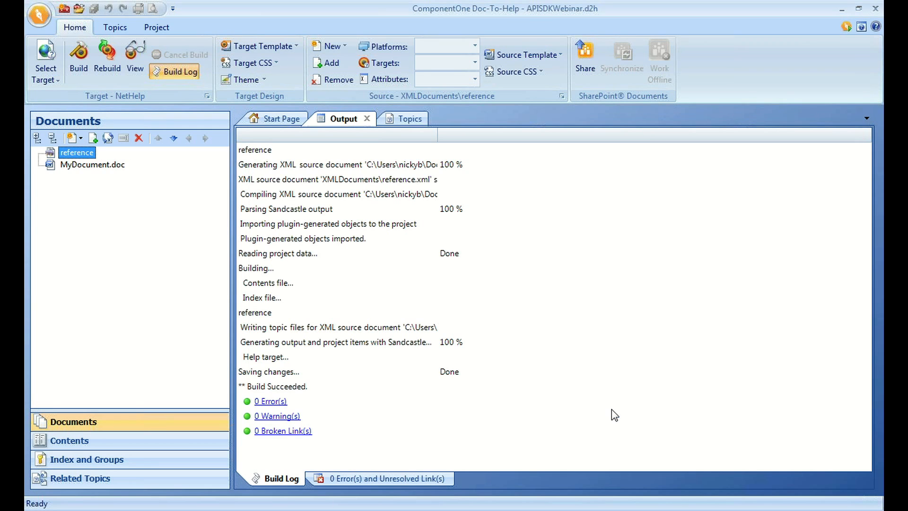
Move MyDocument.doc above the reference document in the project order, and start and cancel a build.
left_click(79, 166)
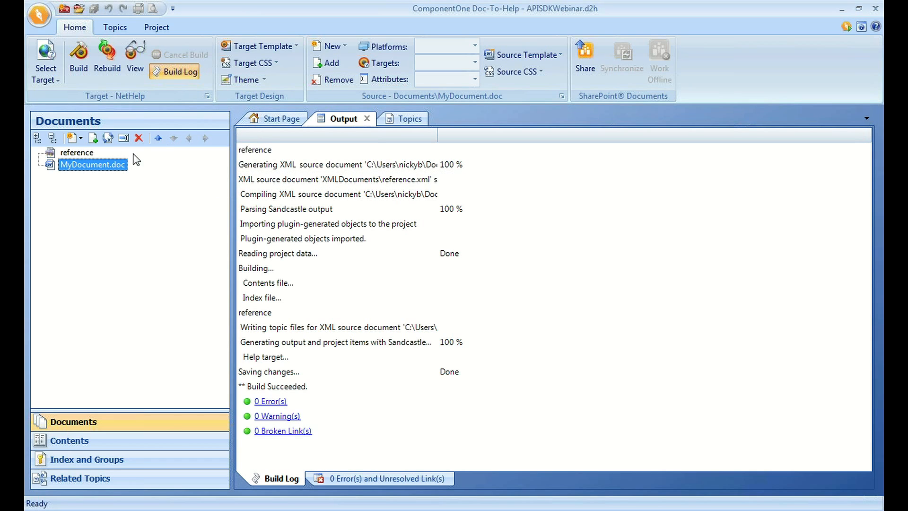
left_click(159, 139)
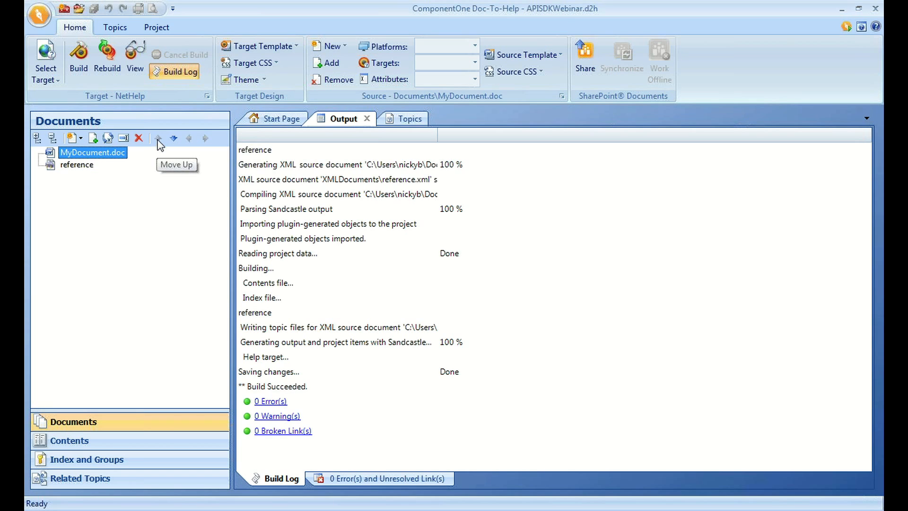
left_click(82, 71)
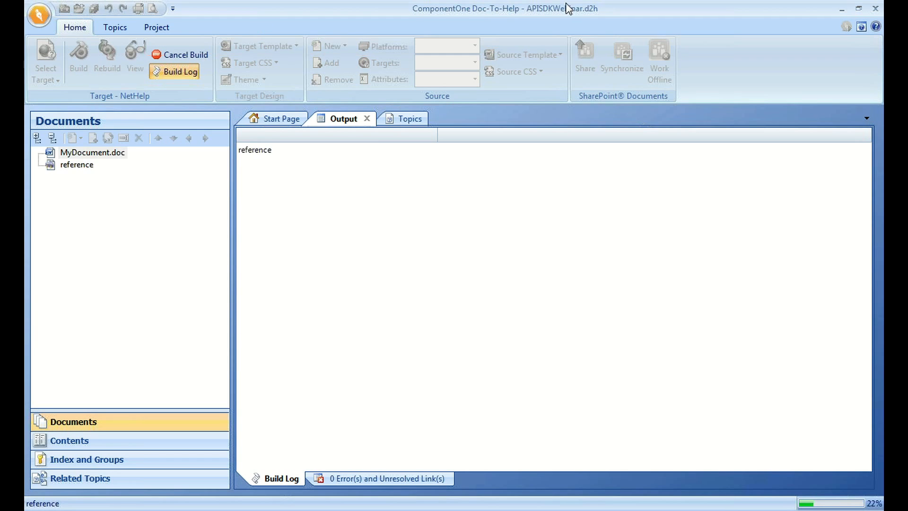
left_click(171, 64)
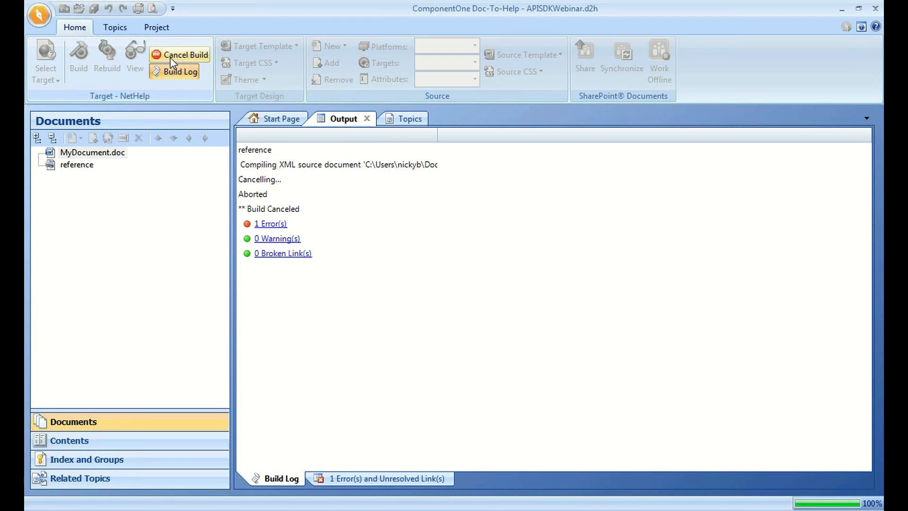
Open MyDocument.doc in Microsoft Word and examine its Welcome, About ComponentOne, Copyright Notice and Licensing sections.
left_click(101, 152)
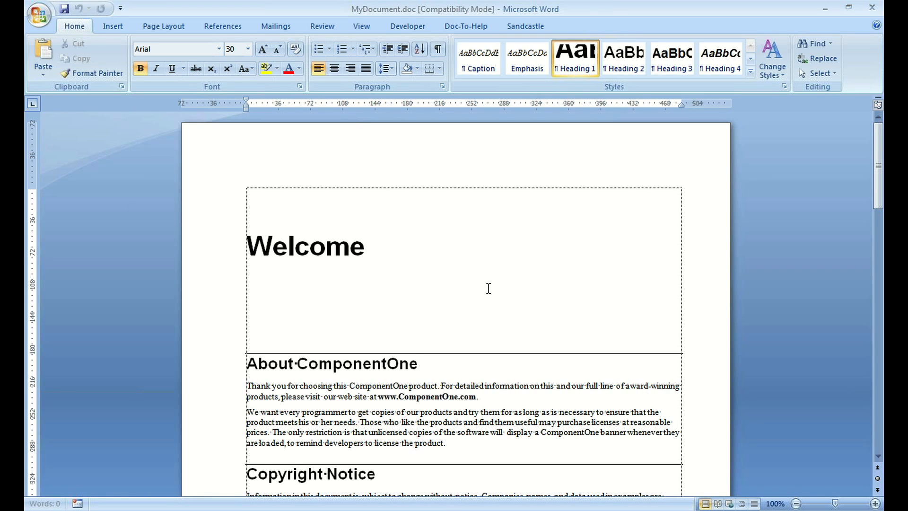
scroll(488, 287, "down", 2)
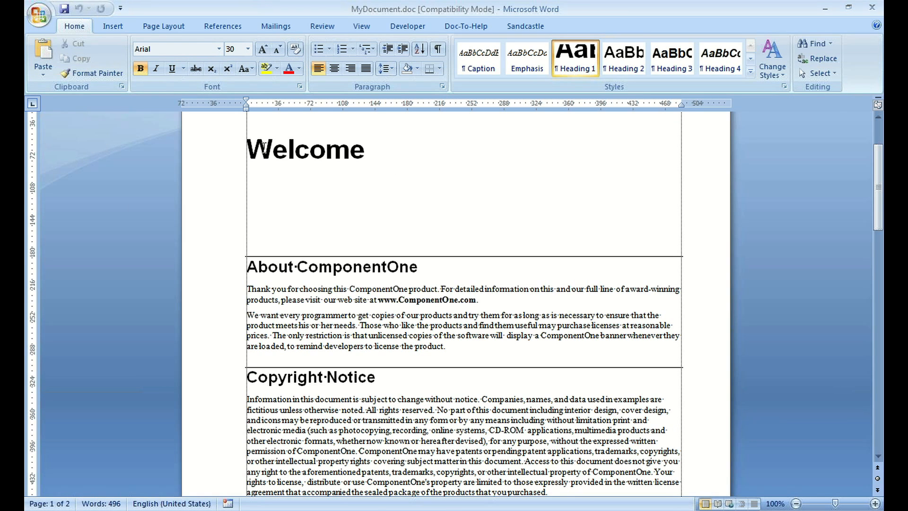
left_click_drag(257, 144, 373, 148)
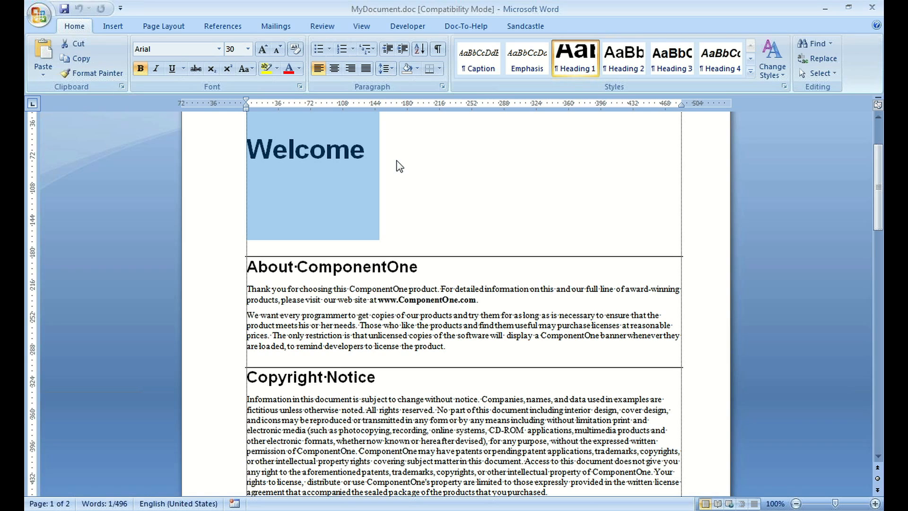
left_click(331, 375)
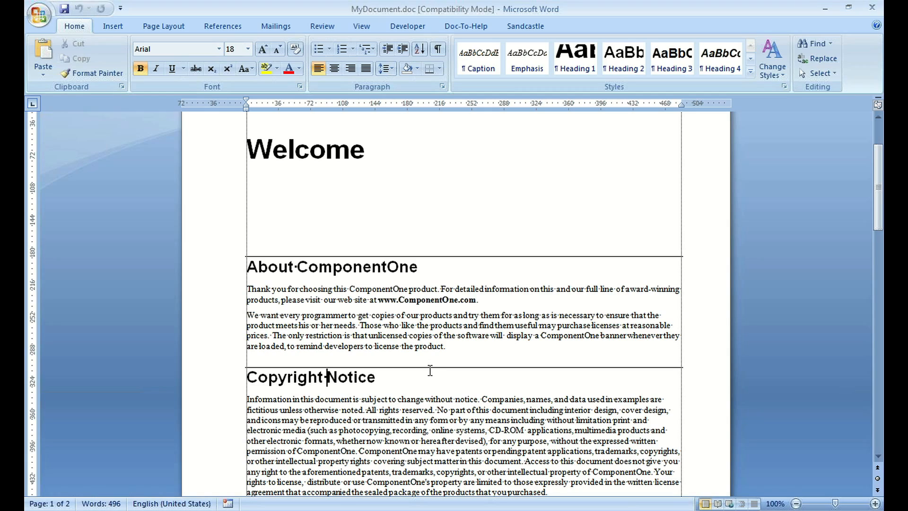
scroll(426, 378, "down", 2)
scroll(426, 379, "down", 11)
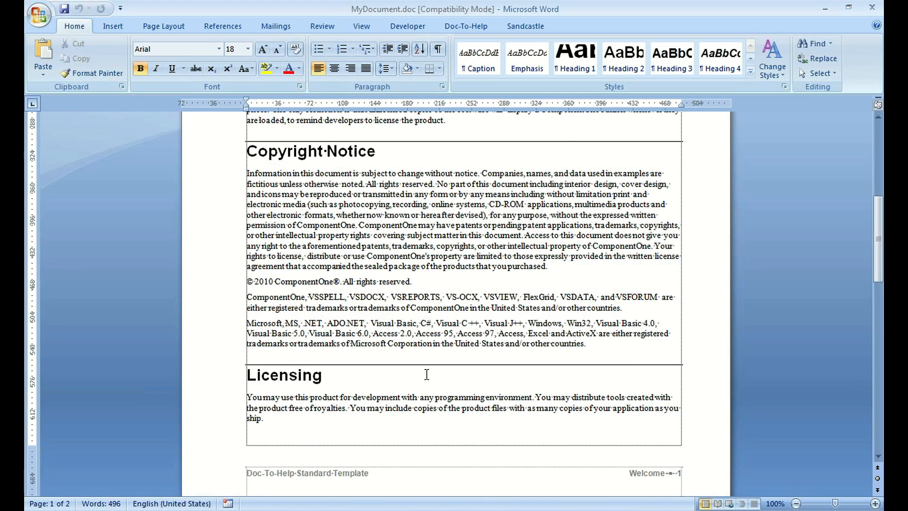
Mark the word C1BarCode in the body text under "About the C1BarCode Control" as a Sandcastle class link.
scroll(427, 374, "down", 4)
scroll(427, 374, "up", 12)
scroll(427, 374, "up", 4)
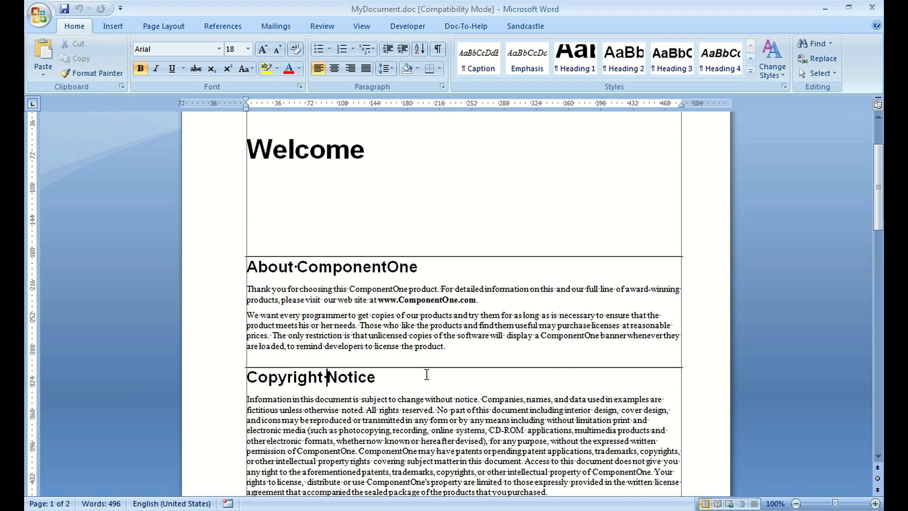
scroll(427, 374, "down", 6)
scroll(426, 374, "down", 15)
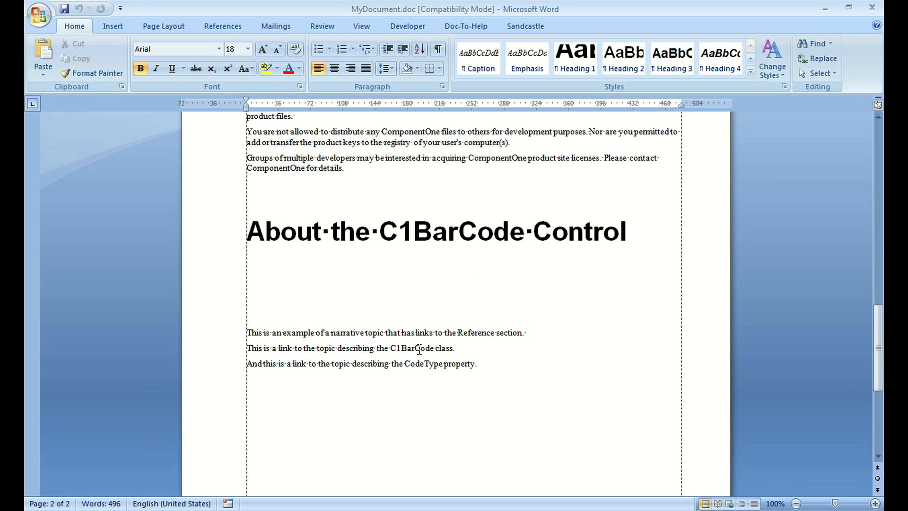
left_click_drag(390, 349, 433, 349)
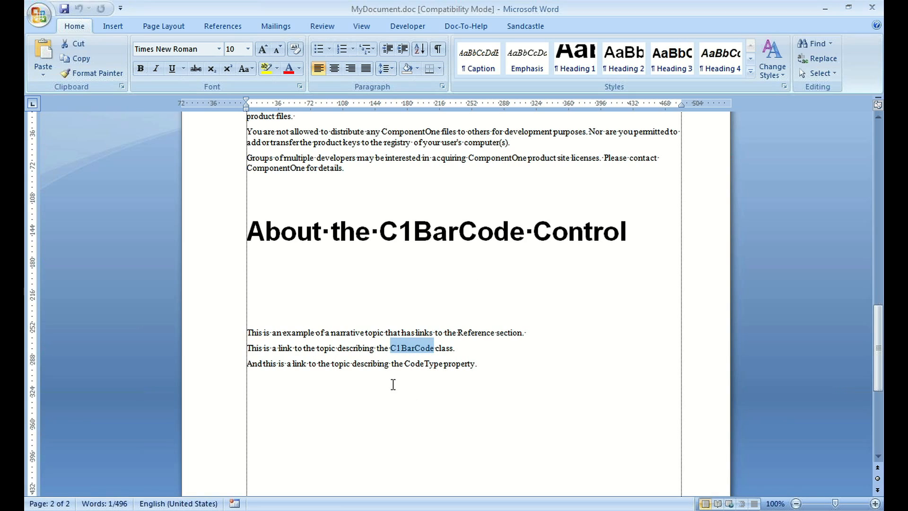
left_click(526, 27)
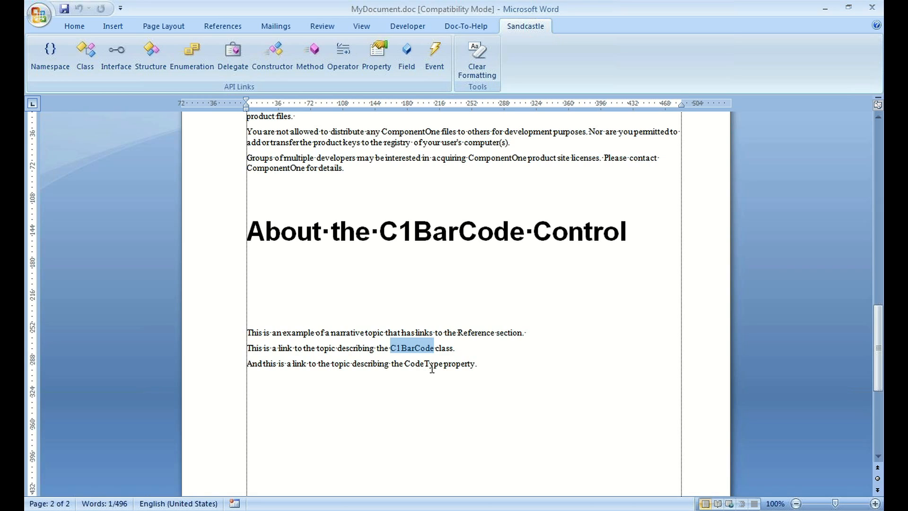
left_click(82, 52)
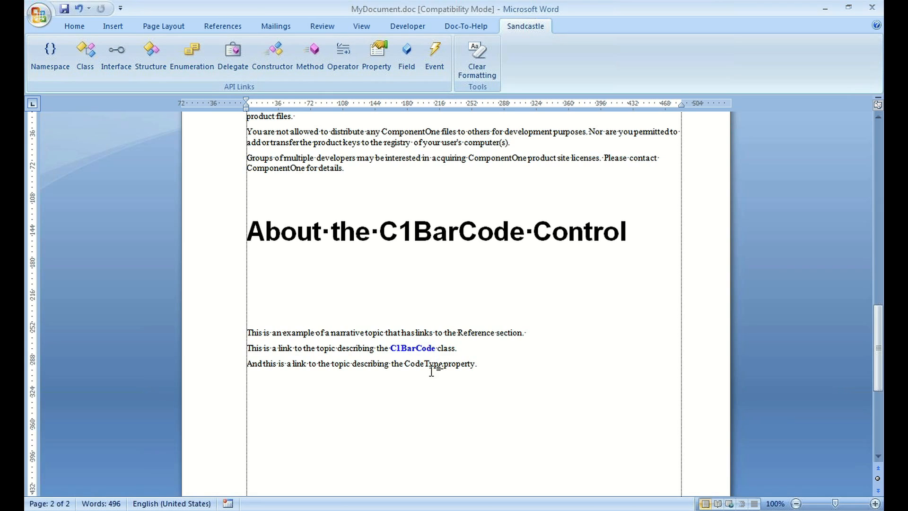
Mark the word CodeType in the last sentence of the section as a Sandcastle property link.
left_click_drag(405, 363, 442, 367)
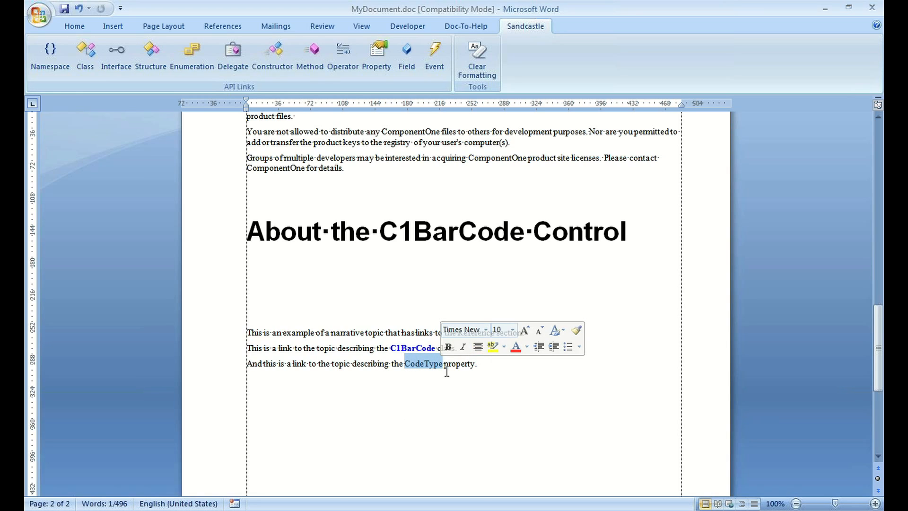
left_click(374, 69)
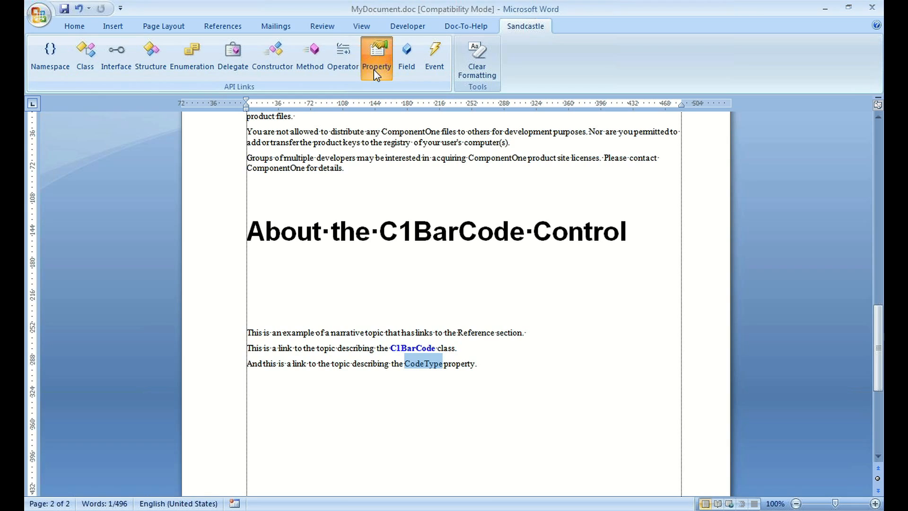
left_click(497, 402)
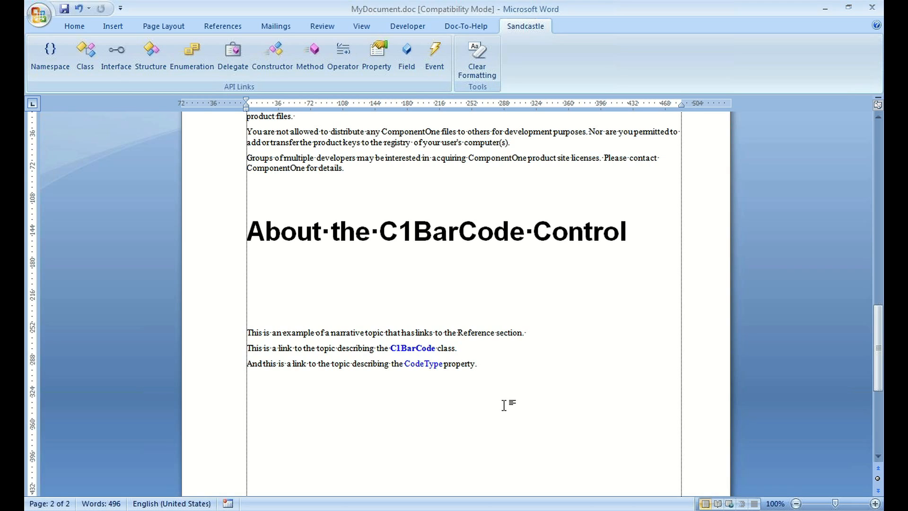
Save MyDocument.doc and close Word to return to the Doc-To-Help project.
scroll(540, 398, "up", 3)
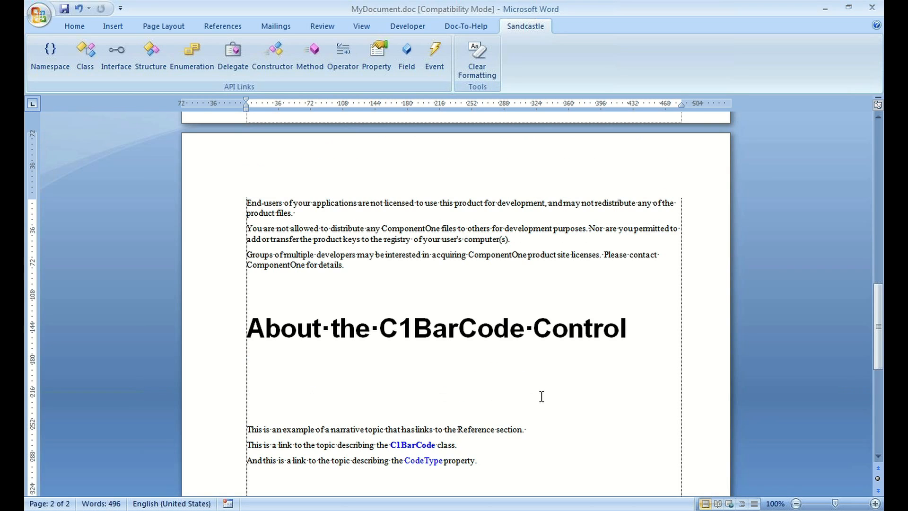
scroll(745, 391, "up", 10)
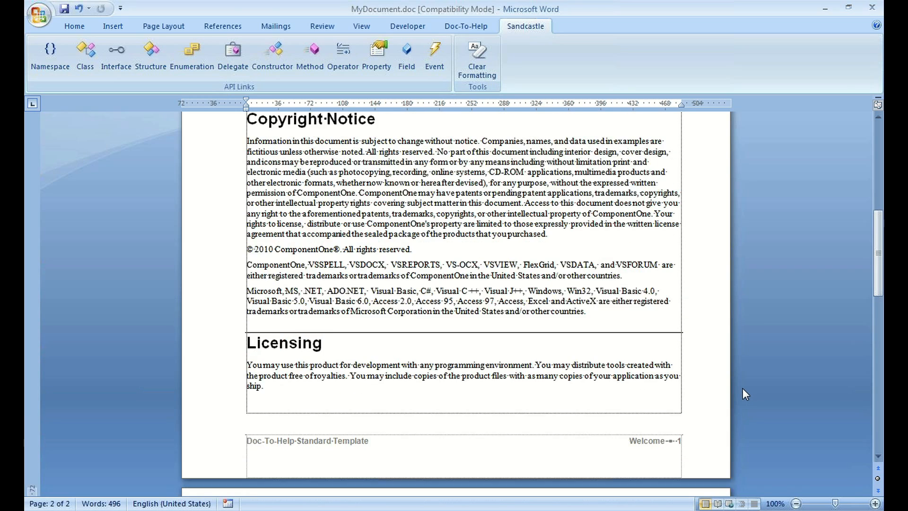
left_click(64, 8)
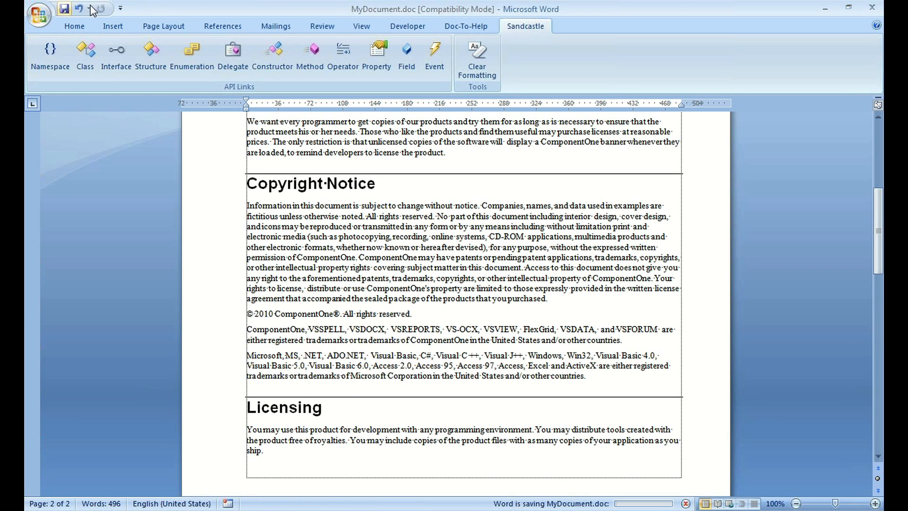
left_click(870, 6)
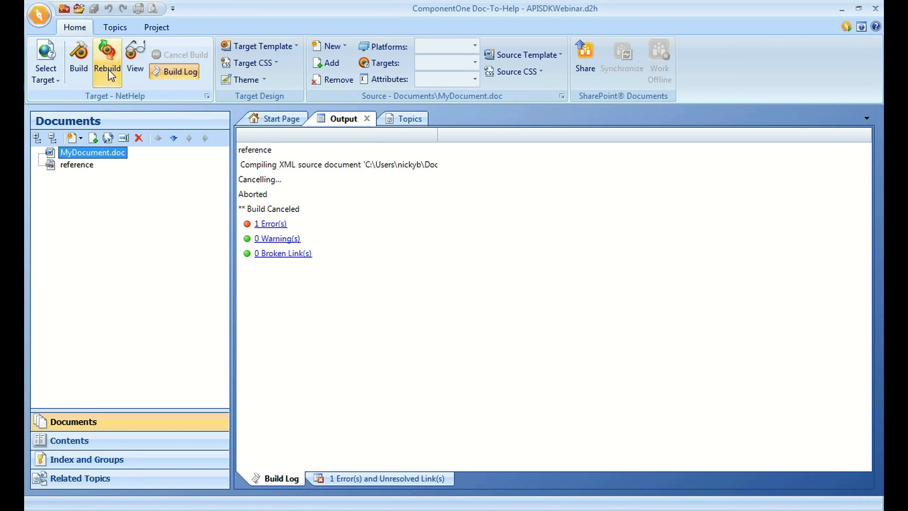
Build the NetHelp target and open its output in Internet Explorer with the blocked active content allowed.
left_click(80, 72)
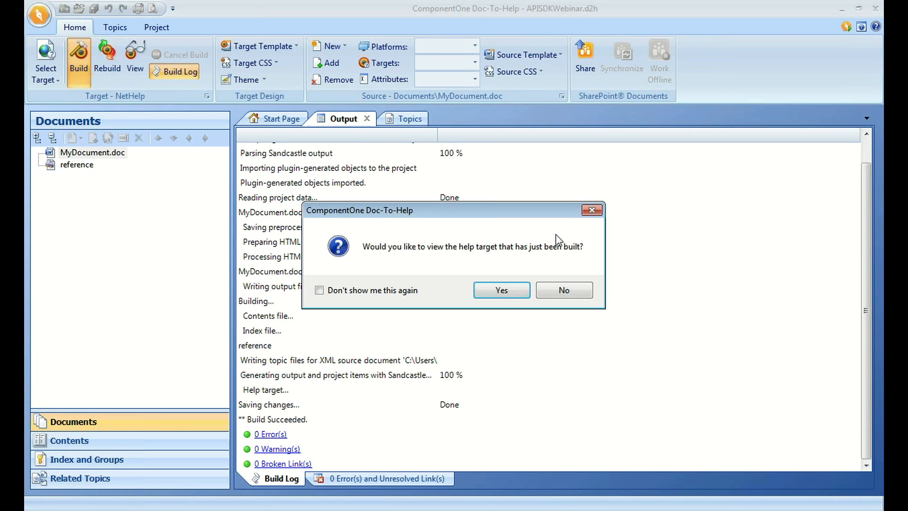
left_click(501, 290)
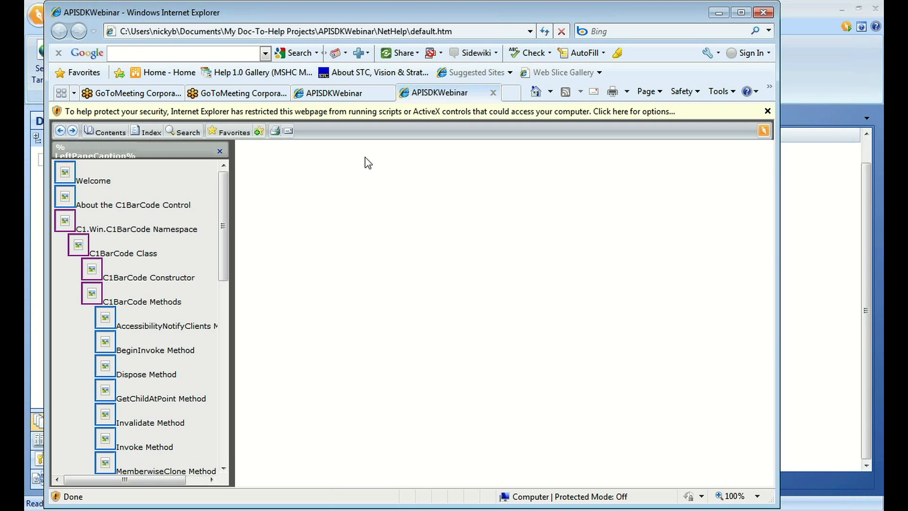
left_click(377, 110)
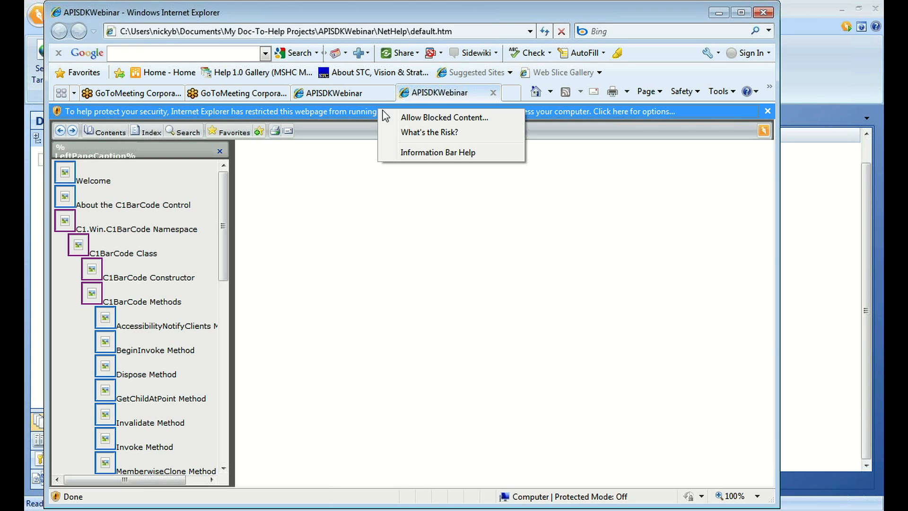
left_click(420, 122)
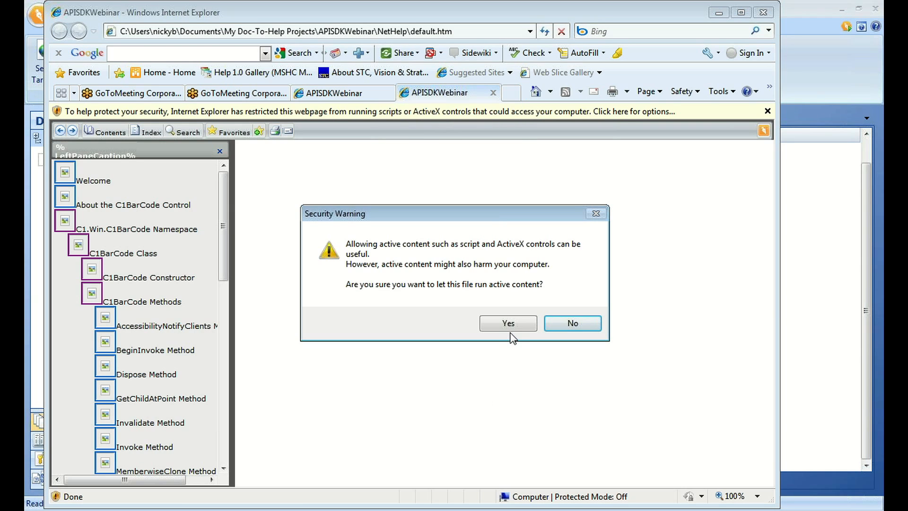
left_click(508, 325)
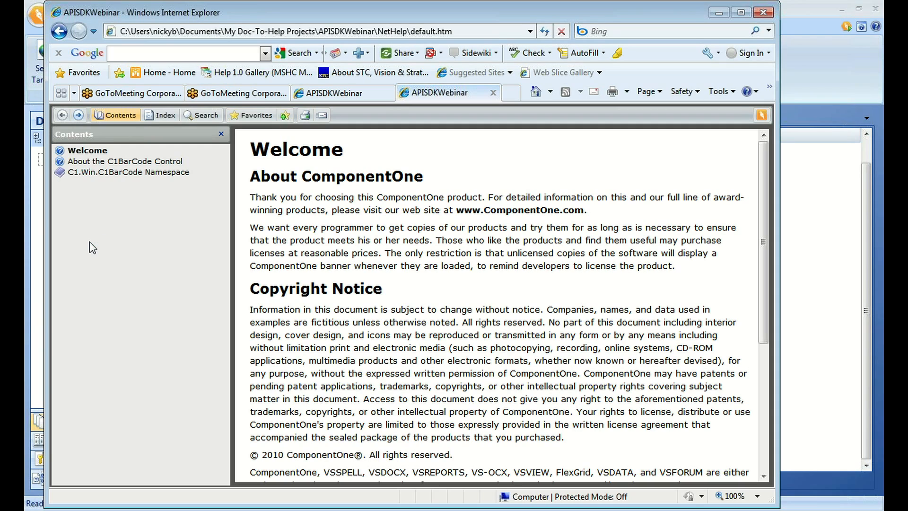
Review the Welcome, About the C1BarCode Control and C1.Win.C1BarCode Namespace topics in the NetHelp contents.
left_click(84, 151)
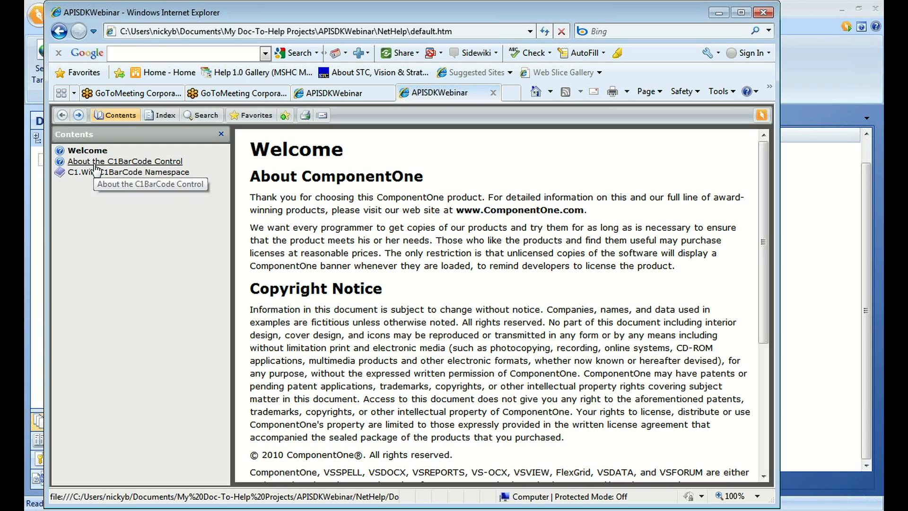
left_click(96, 163)
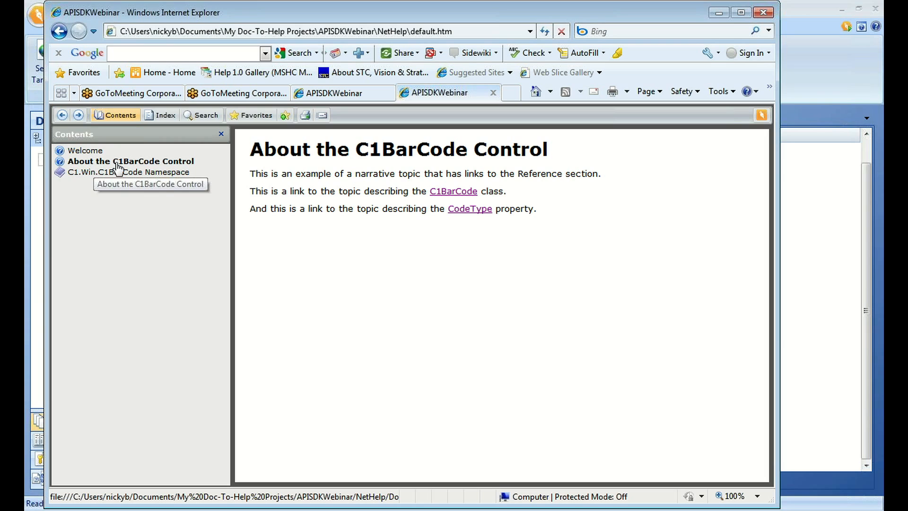
left_click(90, 173)
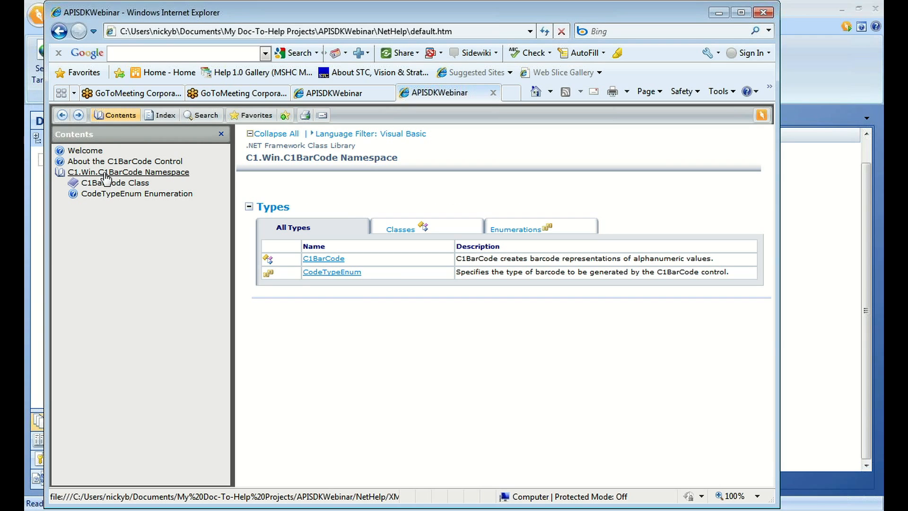
left_click(121, 163)
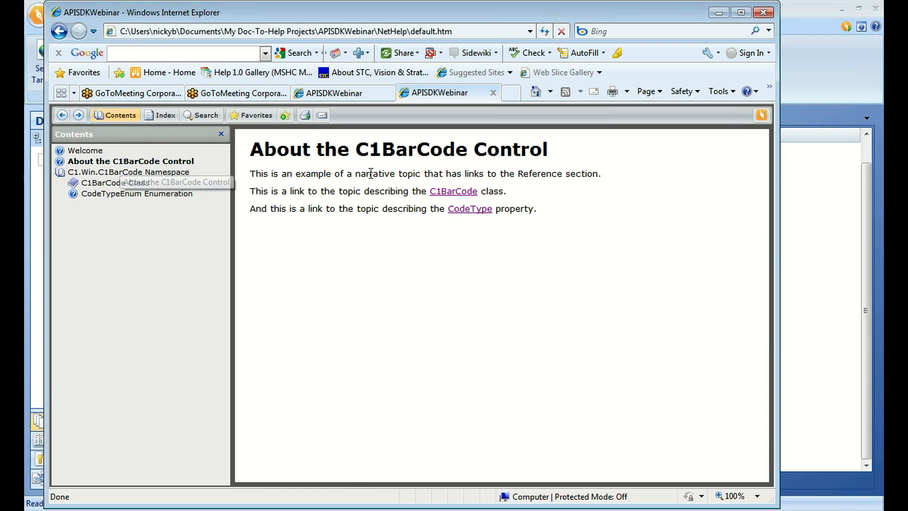
left_click(79, 152)
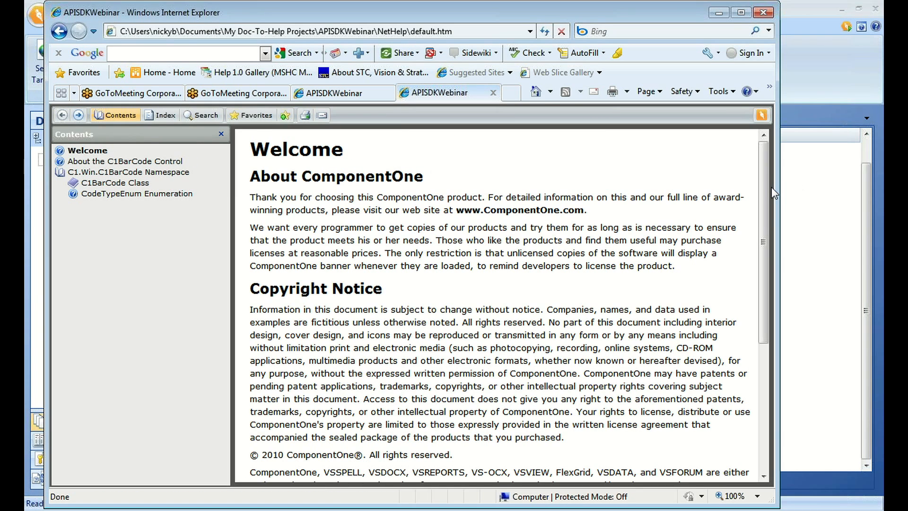
mouse_move(759, 197)
left_mouse_down()
mouse_move(761, 334)
mouse_move(763, 206)
left_mouse_up()
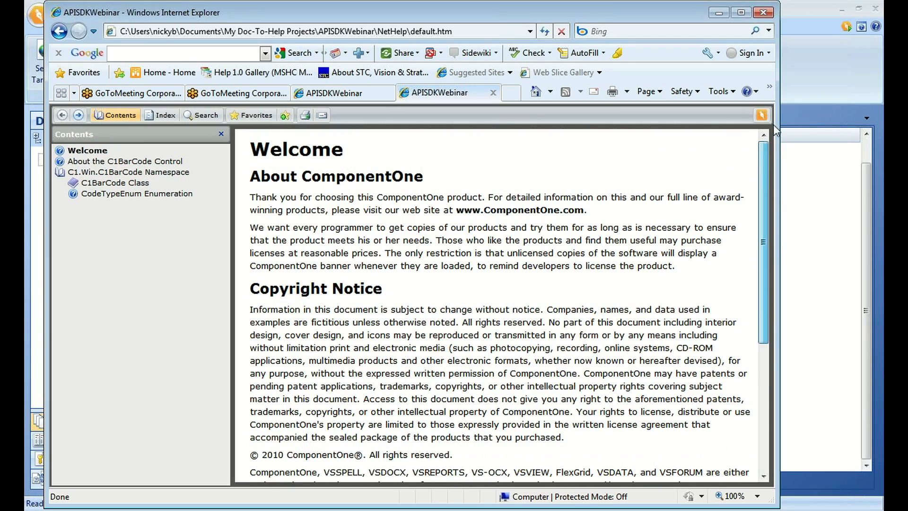
Test the C1BarCode and CodeType links in the About the C1BarCode Control topic.
left_click(124, 161)
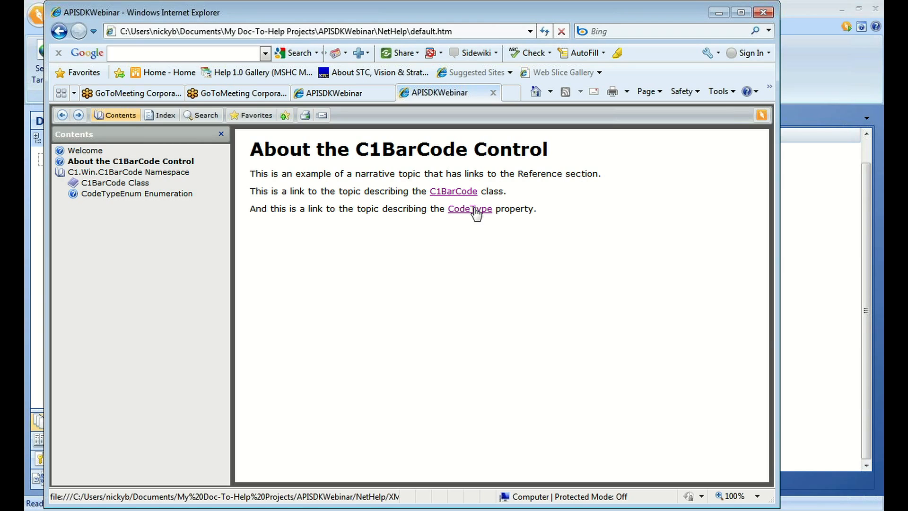
left_click(458, 193)
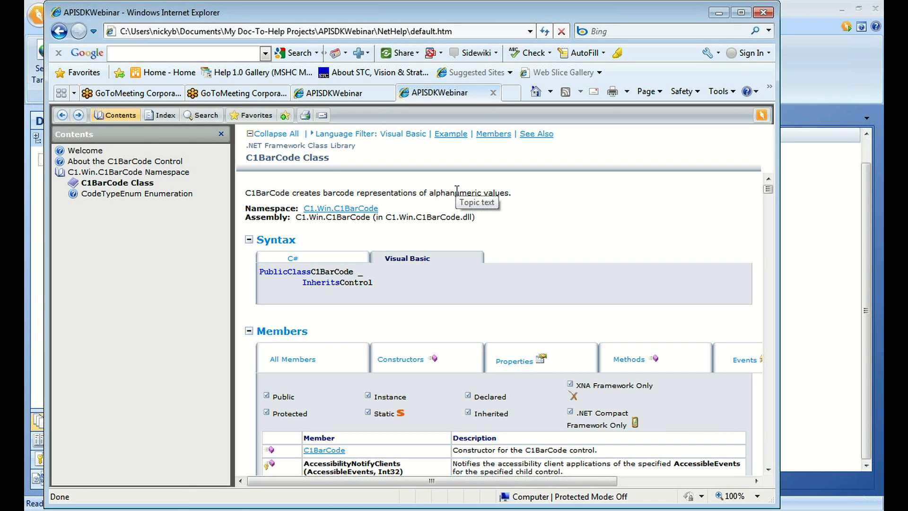
left_click(62, 116)
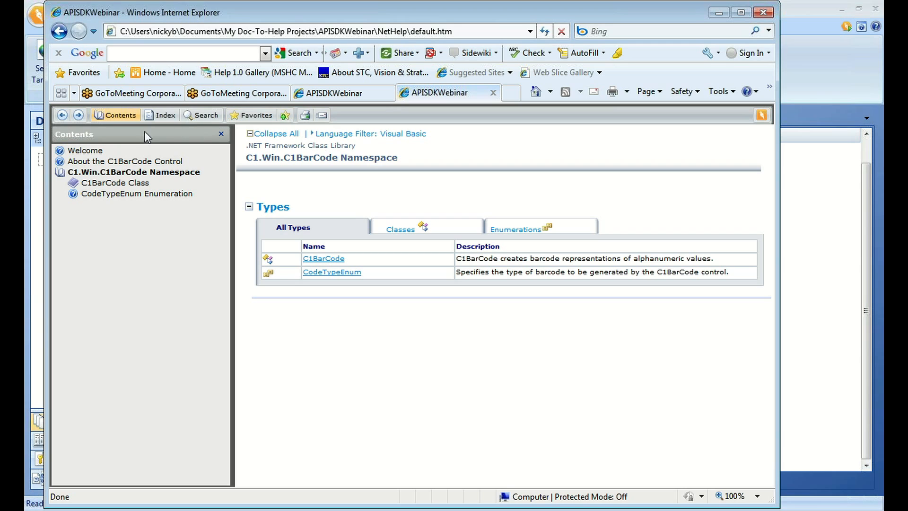
left_click(125, 161)
left_click(479, 212)
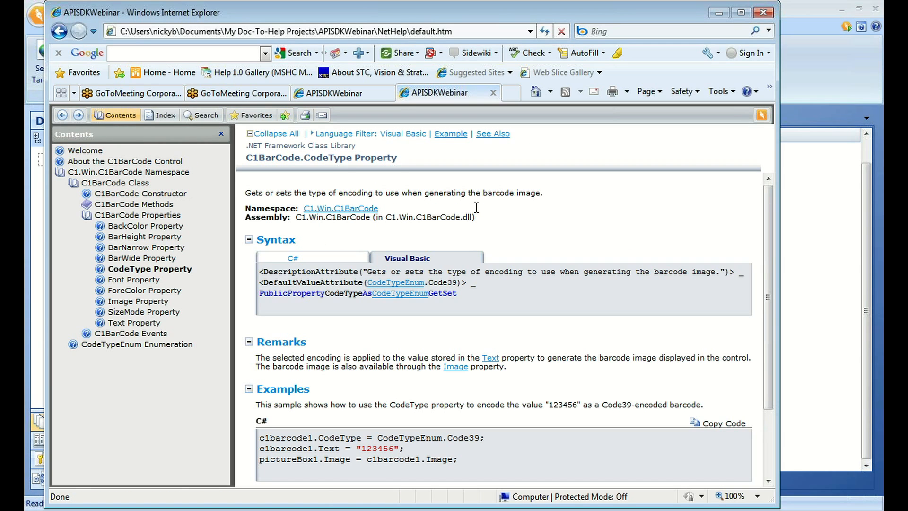
Revisit the About the C1BarCode Control and Welcome narrative topics alongside the expanded reference contents.
left_click(159, 163)
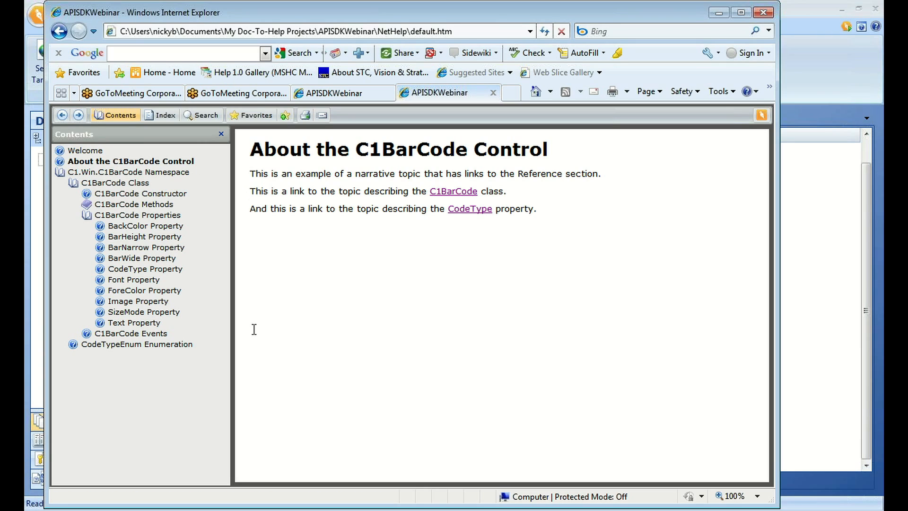
left_click(83, 151)
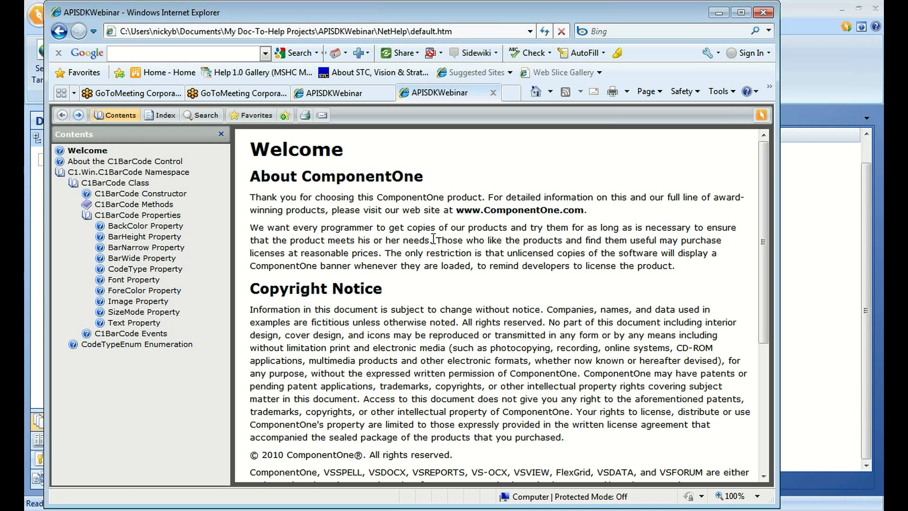
left_click(179, 162)
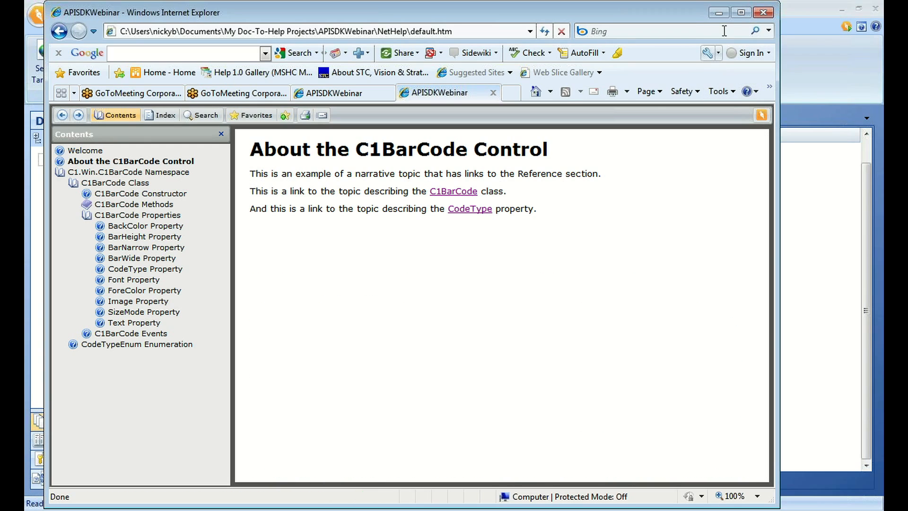
Minimize the help output, switch to the Reference_Doc_with_D2H.ppt slide show in PowerPoint and advance to the Q & A slide.
left_click(718, 12)
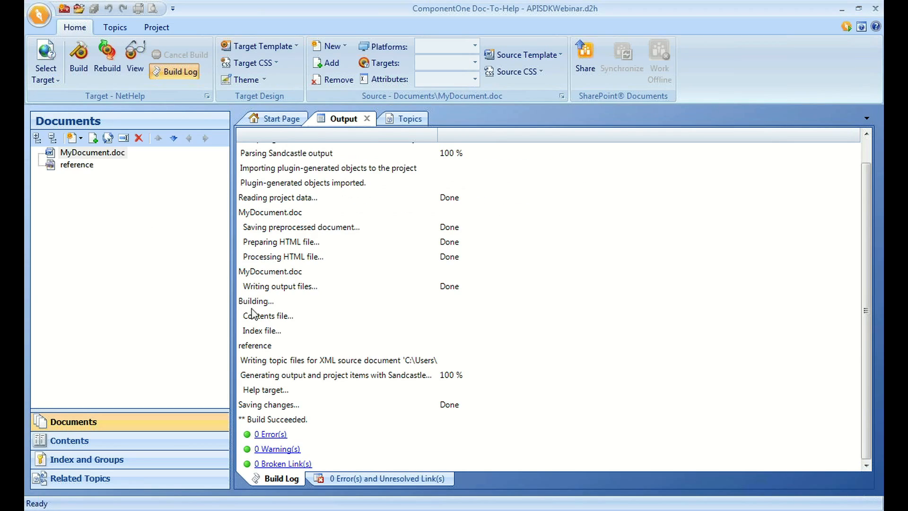
left_click(206, 510)
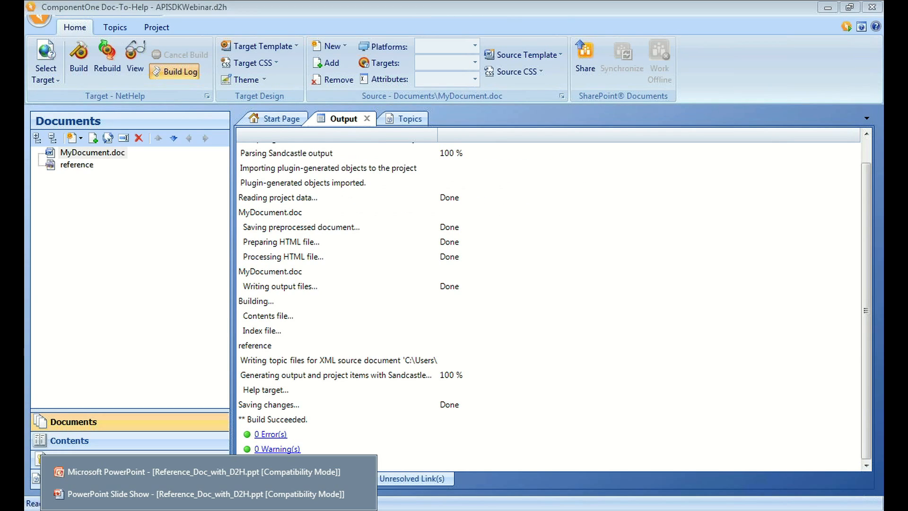
left_click(186, 498)
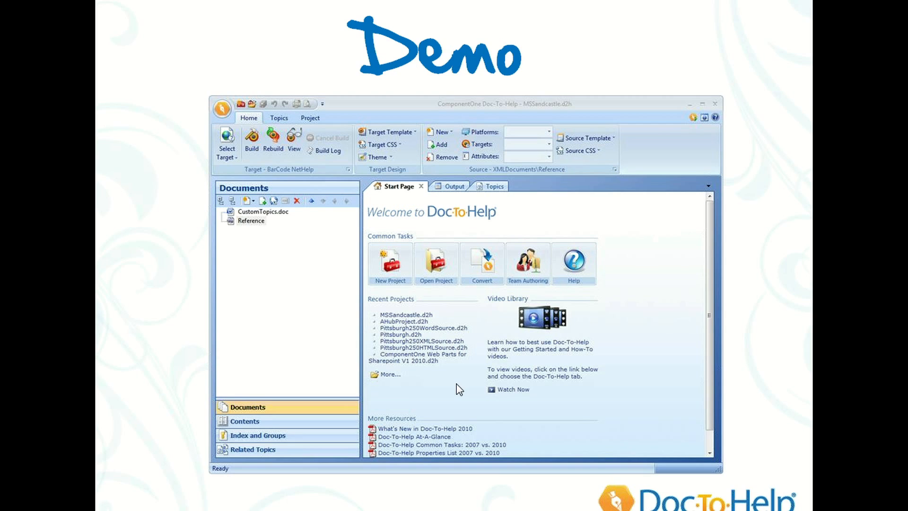
left_click(466, 369)
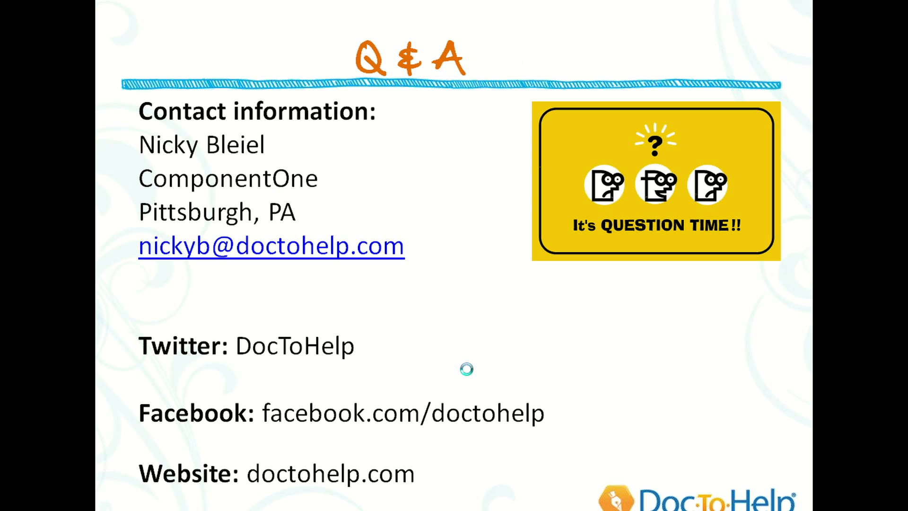